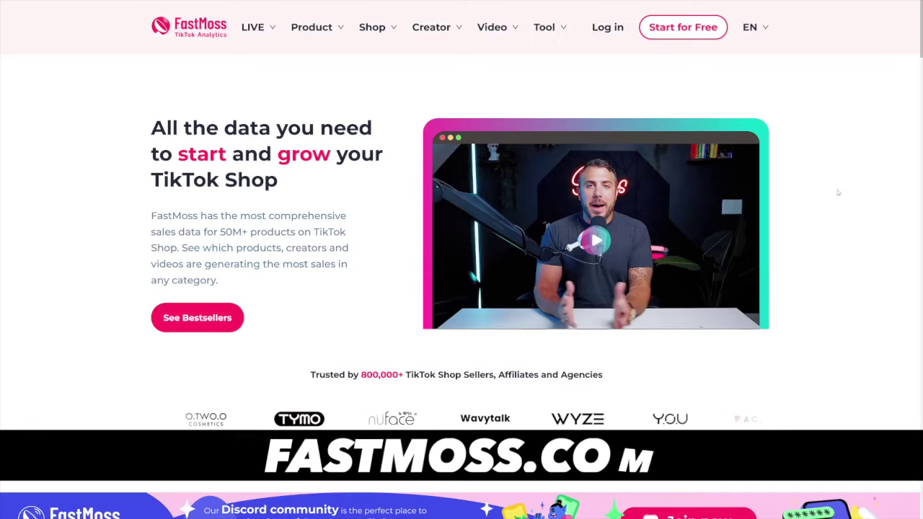
- Scroll down through the FastMoss homepage to browse its sections
{"action": "scroll", "coordinate": [838, 192], "scroll_direction": "down", "scroll_amount": 2}
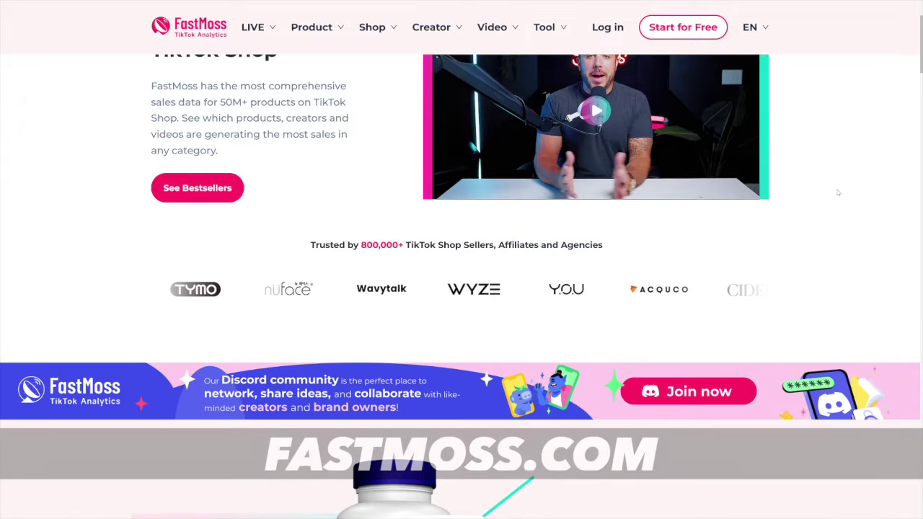
{"action": "scroll", "coordinate": [838, 192], "scroll_direction": "down", "scroll_amount": 3}
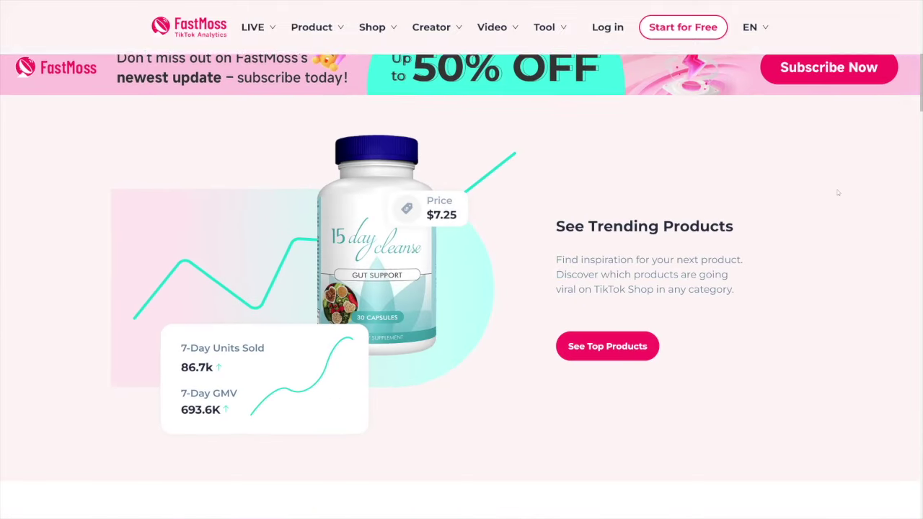
{"action": "scroll", "coordinate": [837, 193], "scroll_direction": "down", "scroll_amount": 2}
{"action": "scroll", "coordinate": [838, 193], "scroll_direction": "down", "scroll_amount": 6}
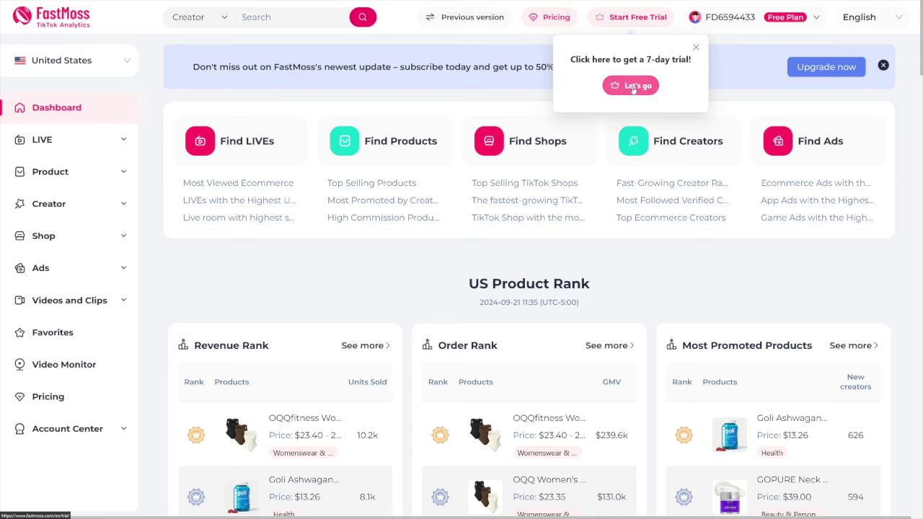
- Open the 7-day trial offer and highlight the Basic plan's free price and $14 original price
{"action": "left_click", "coordinate": [625, 85]}
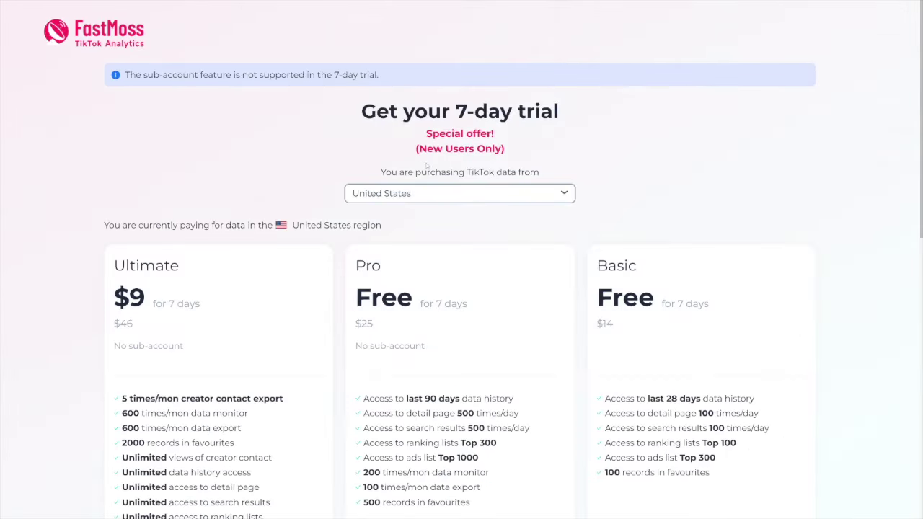
{"action": "scroll", "coordinate": [439, 174], "scroll_direction": "down", "scroll_amount": 2}
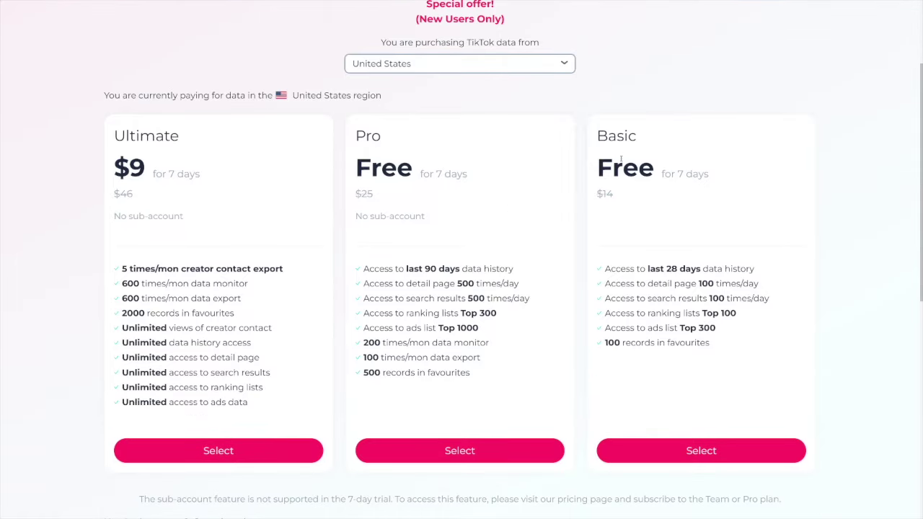
{"action": "left_click_drag", "start_coordinate": [597, 137], "coordinate": [642, 138]}
{"action": "left_click", "coordinate": [641, 139]}
{"action": "left_click_drag", "start_coordinate": [599, 168], "coordinate": [713, 177]}
{"action": "left_click", "coordinate": [712, 177]}
{"action": "left_click_drag", "start_coordinate": [598, 193], "coordinate": [615, 194]}
{"action": "left_click", "coordinate": [613, 193]}
- Scroll the public homepage to its Research Any Product section
{"action": "scroll", "coordinate": [610, 196], "scroll_direction": "down", "scroll_amount": 6}
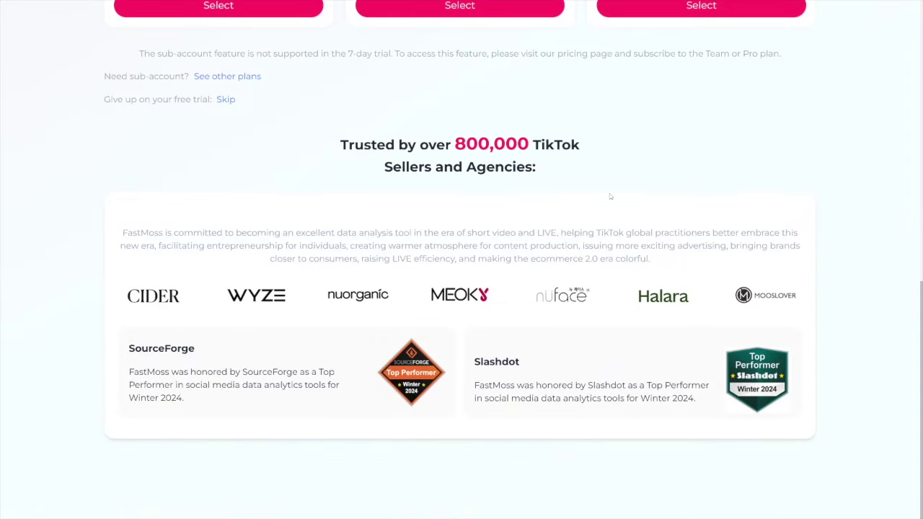
{"action": "scroll", "coordinate": [610, 196], "scroll_direction": "up", "scroll_amount": 7}
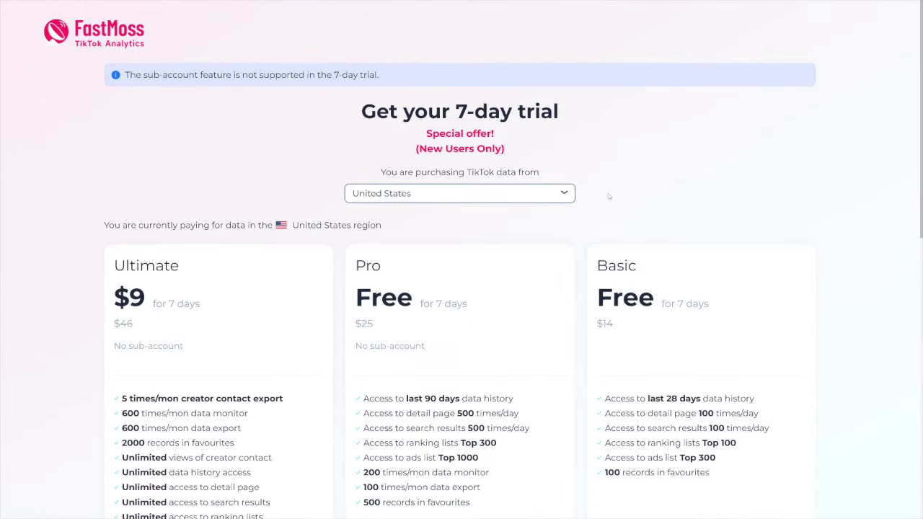
{"action": "scroll", "coordinate": [609, 196], "scroll_direction": "down", "scroll_amount": 1}
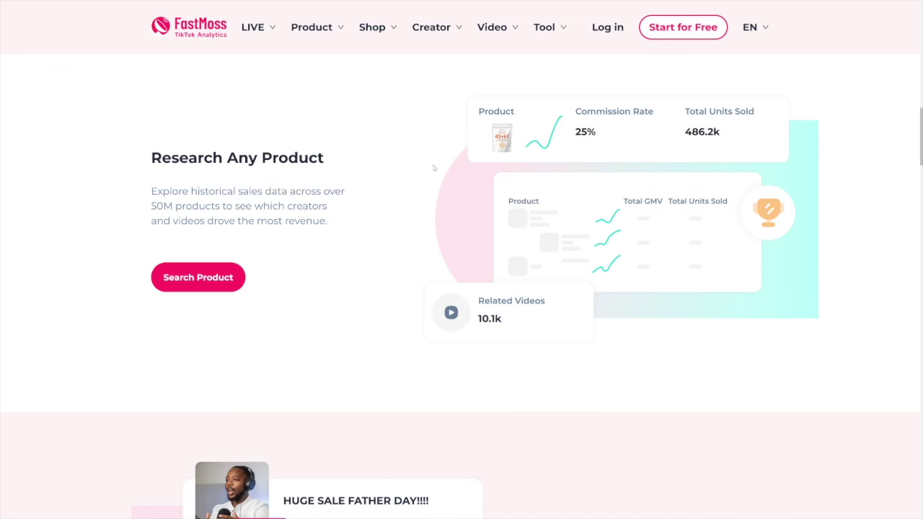
- Start a free account and go to the TikTok Shop Product Search page under Product
{"action": "left_click", "coordinate": [675, 35]}
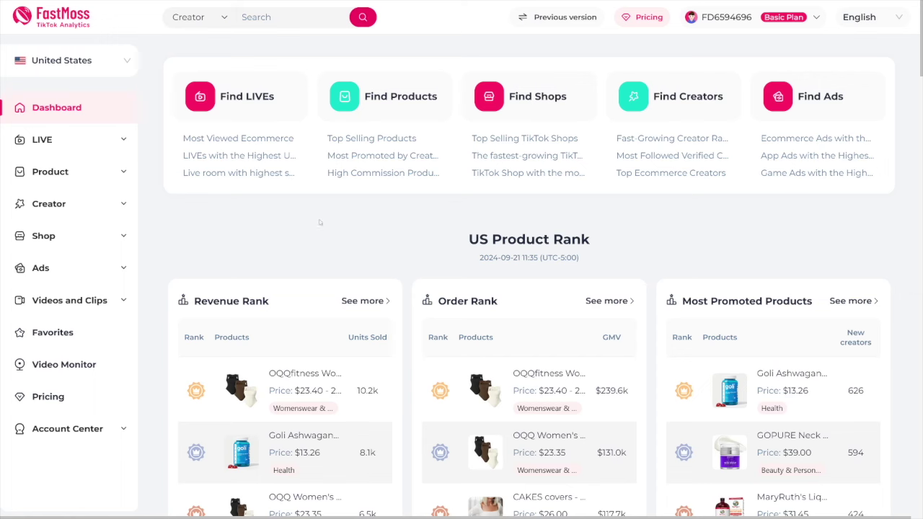
{"action": "left_click", "coordinate": [72, 177]}
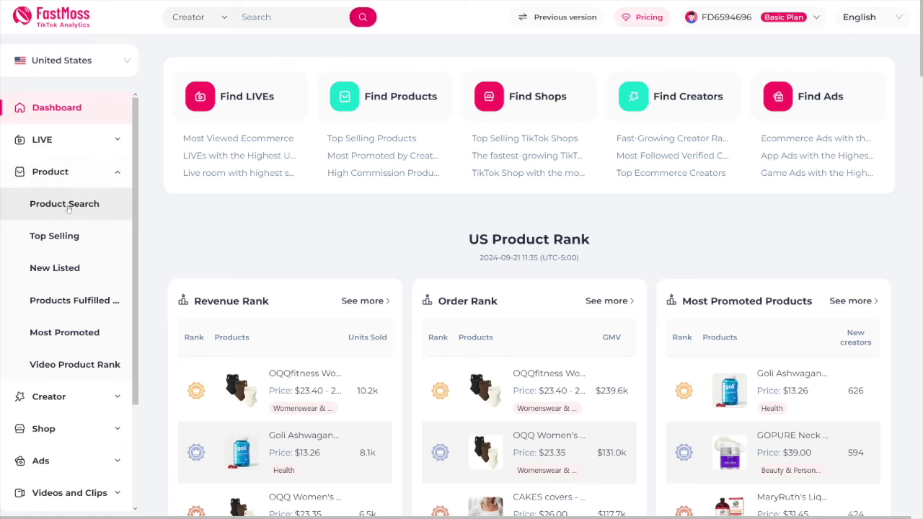
{"action": "left_click", "coordinate": [83, 207]}
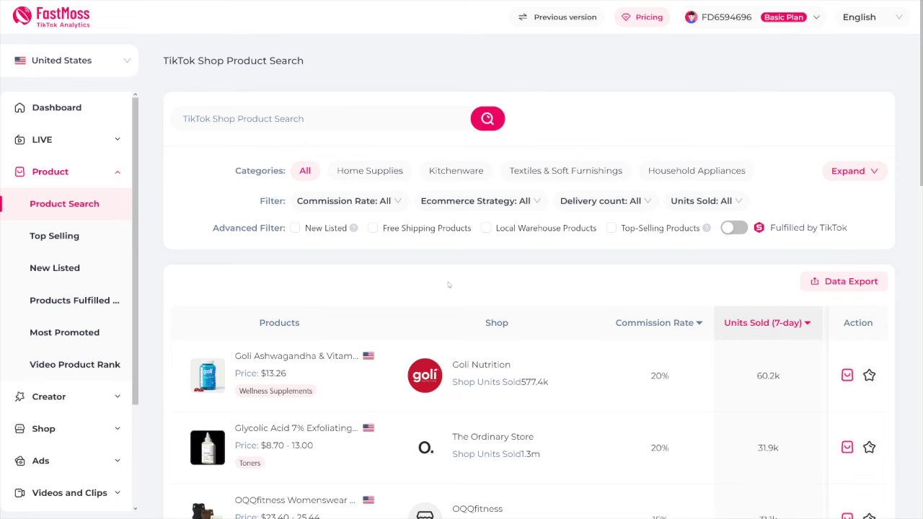
- Expand all categories and filter products to Tools & Hardware > Power Tools > Electric Drills
{"action": "left_click_drag", "start_coordinate": [236, 172], "coordinate": [289, 176]}
{"action": "left_click", "coordinate": [288, 176]}
{"action": "mouse_move", "coordinate": [514, 176]}
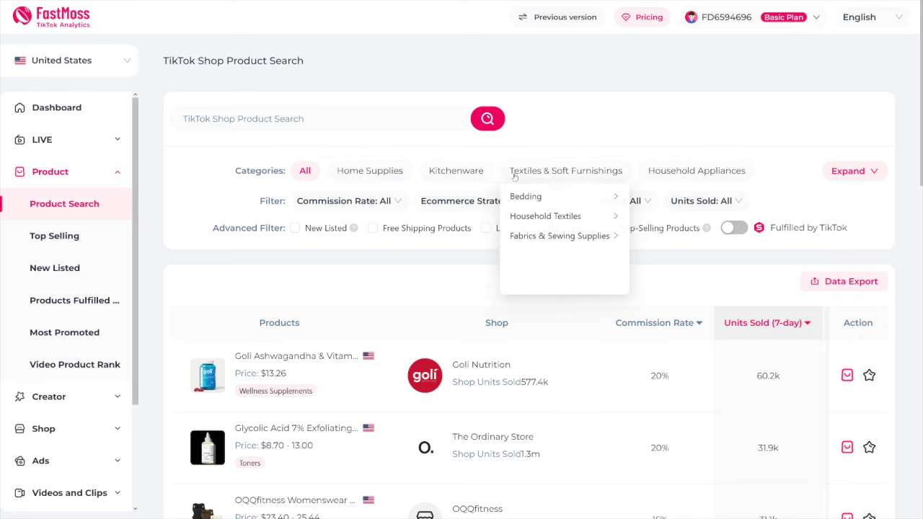
{"action": "left_click", "coordinate": [874, 176]}
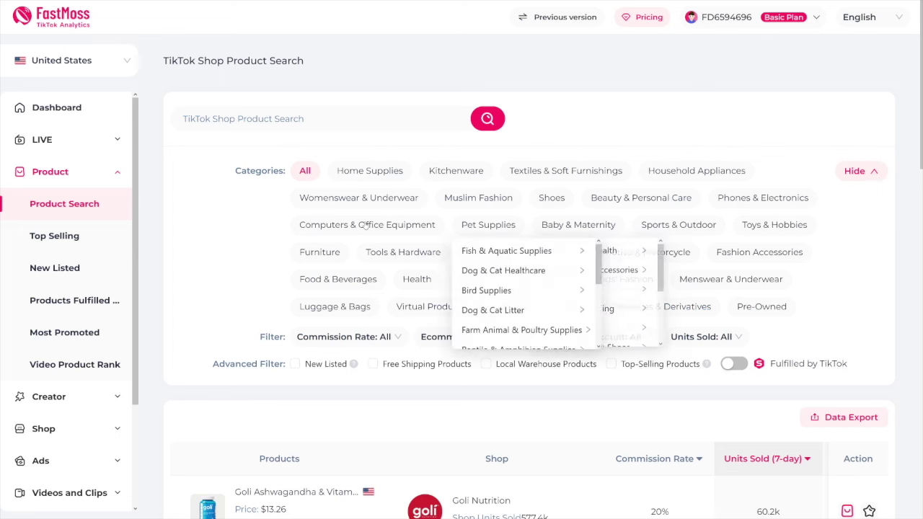
{"action": "mouse_move", "coordinate": [447, 312]}
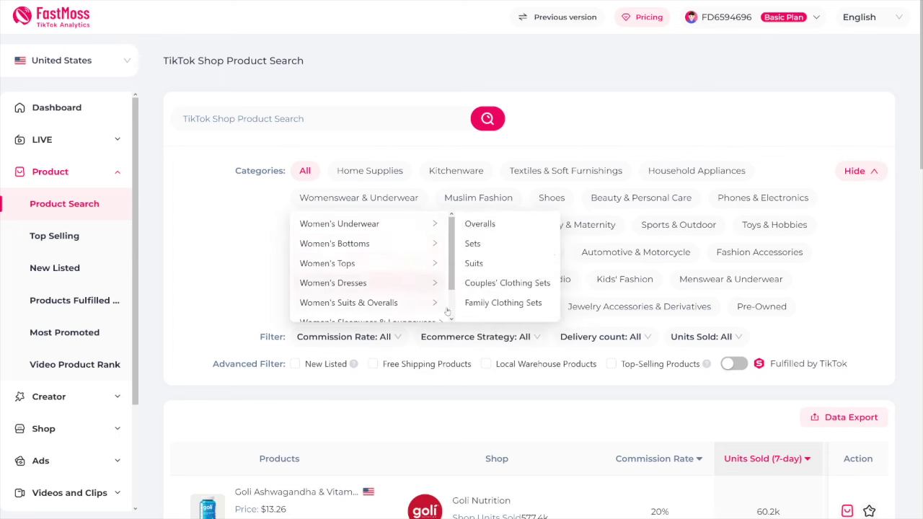
{"action": "mouse_move", "coordinate": [681, 303]}
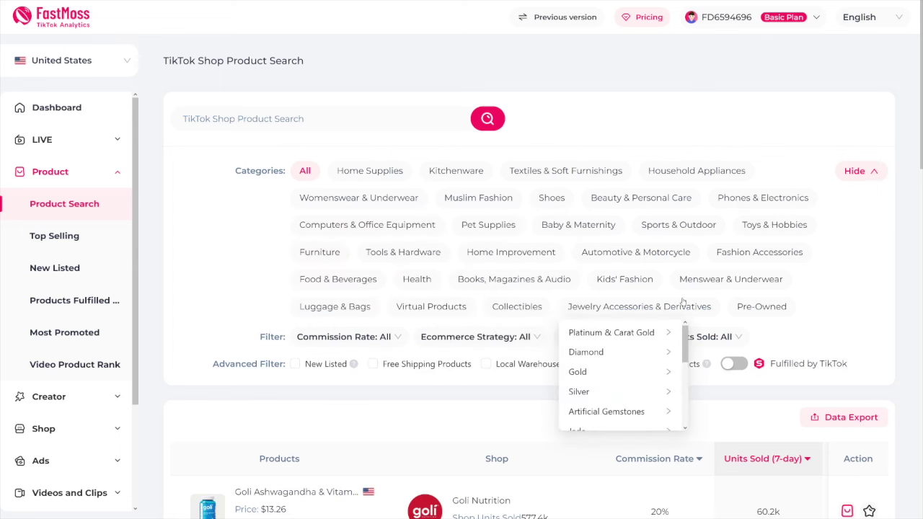
{"action": "mouse_move", "coordinate": [414, 258]}
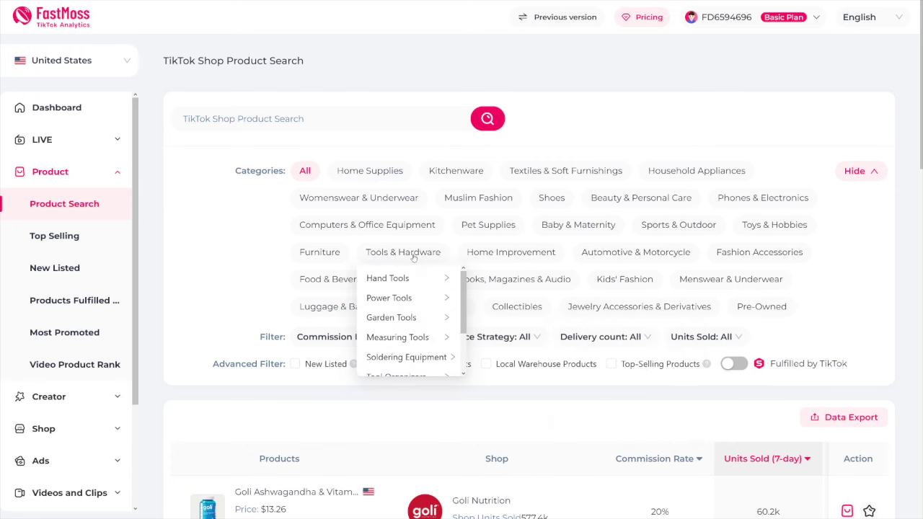
{"action": "mouse_move", "coordinate": [414, 279]}
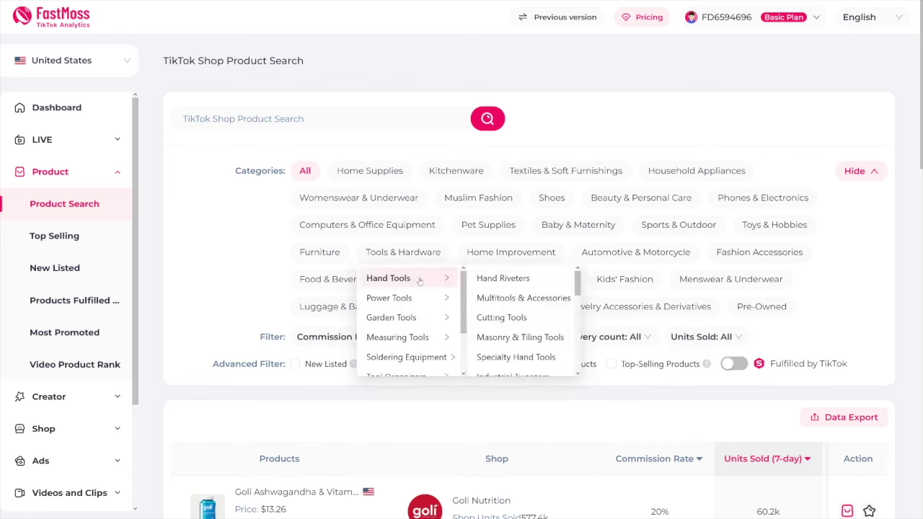
{"action": "mouse_move", "coordinate": [420, 298]}
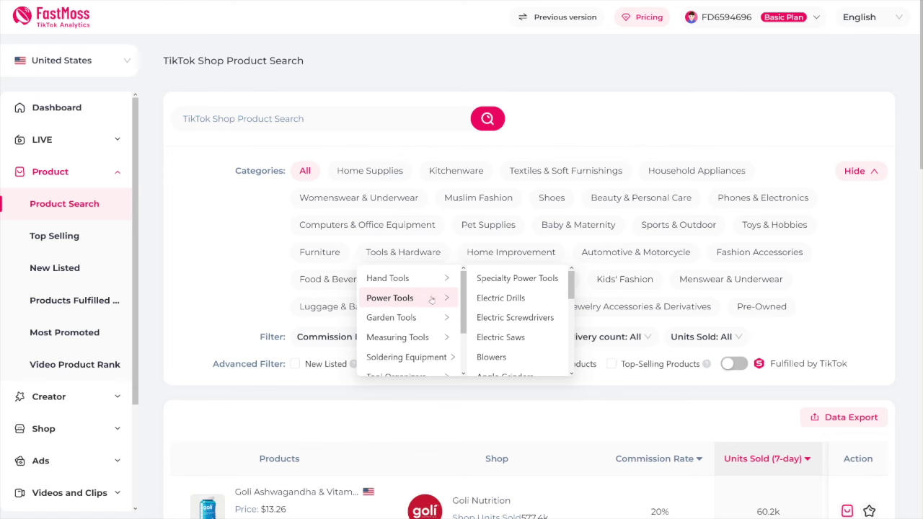
{"action": "left_click", "coordinate": [517, 303]}
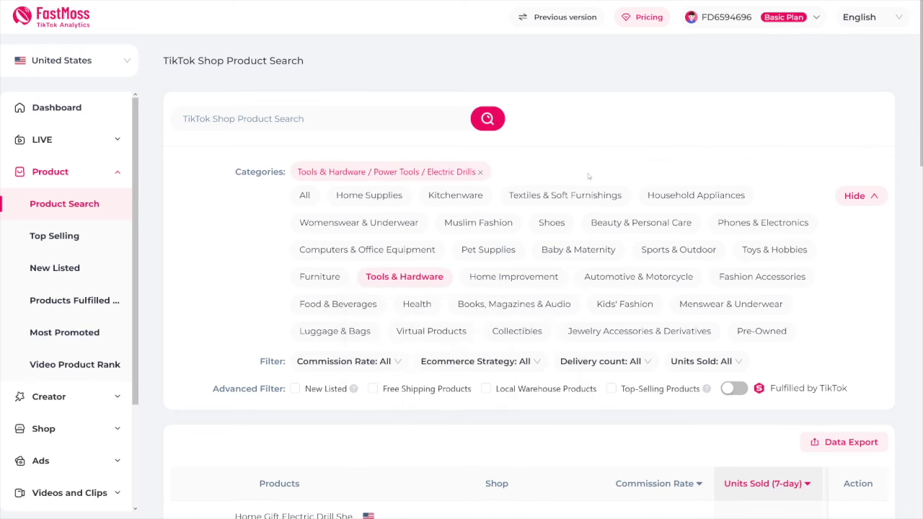
- Switch the category to Pet Supplies > Dog & Cat Healthcare > Vitamins & Supplements and collapse the category list
{"action": "mouse_move", "coordinate": [493, 252]}
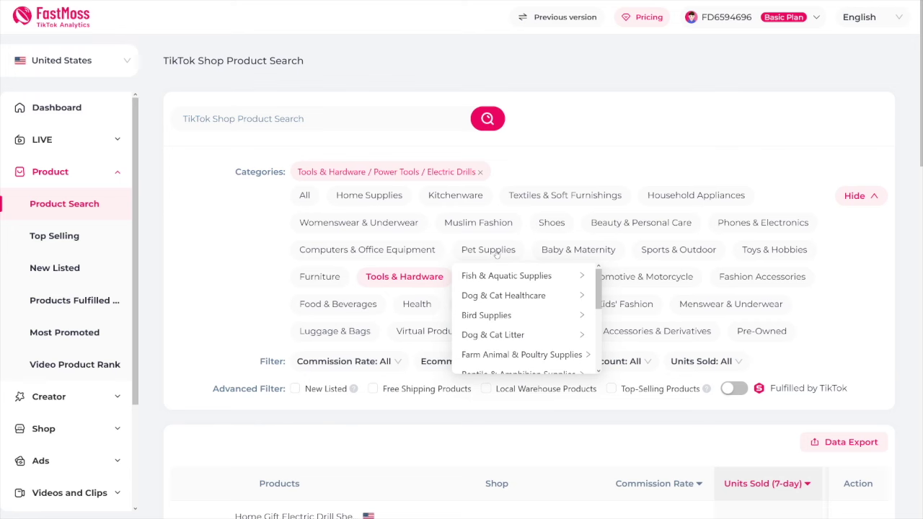
{"action": "mouse_move", "coordinate": [537, 278]}
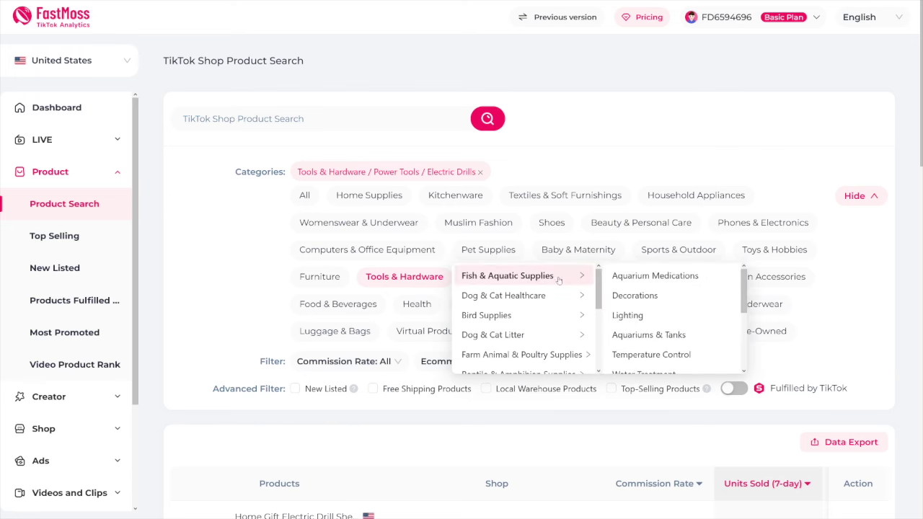
{"action": "mouse_move", "coordinate": [555, 296]}
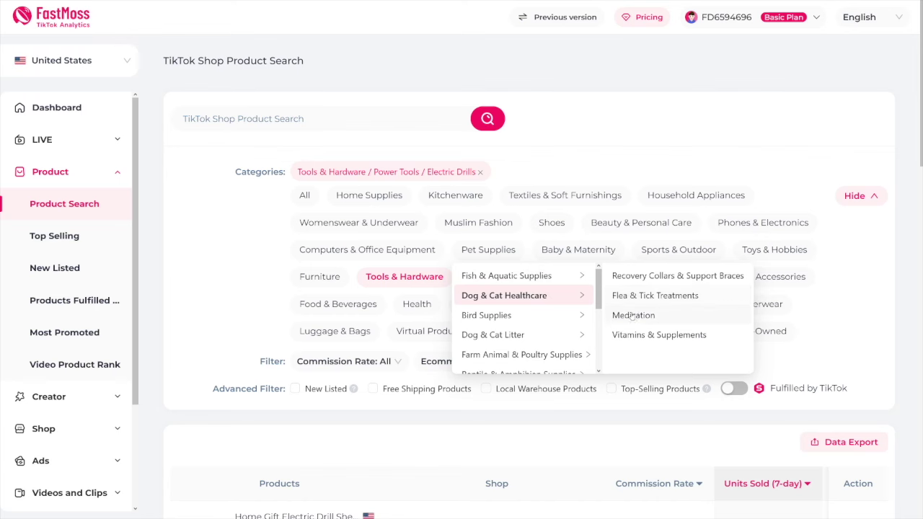
{"action": "left_click", "coordinate": [645, 336]}
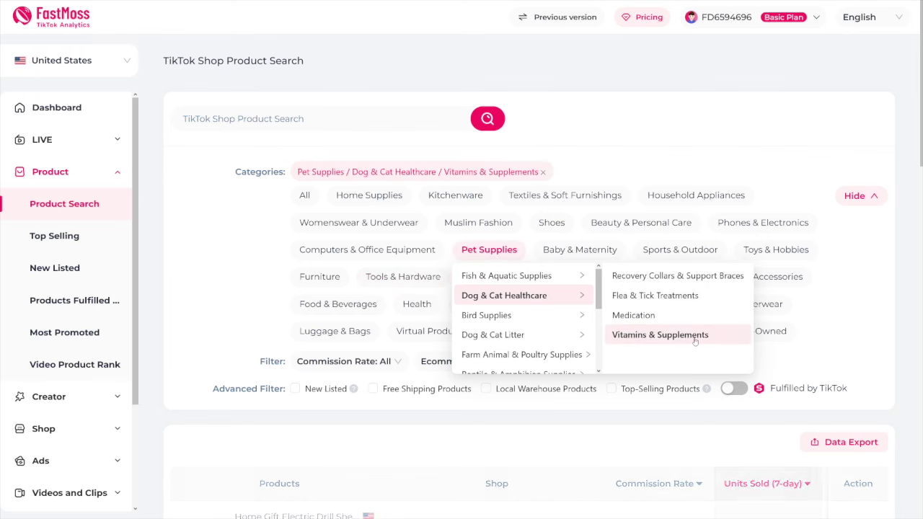
{"action": "left_click", "coordinate": [869, 200]}
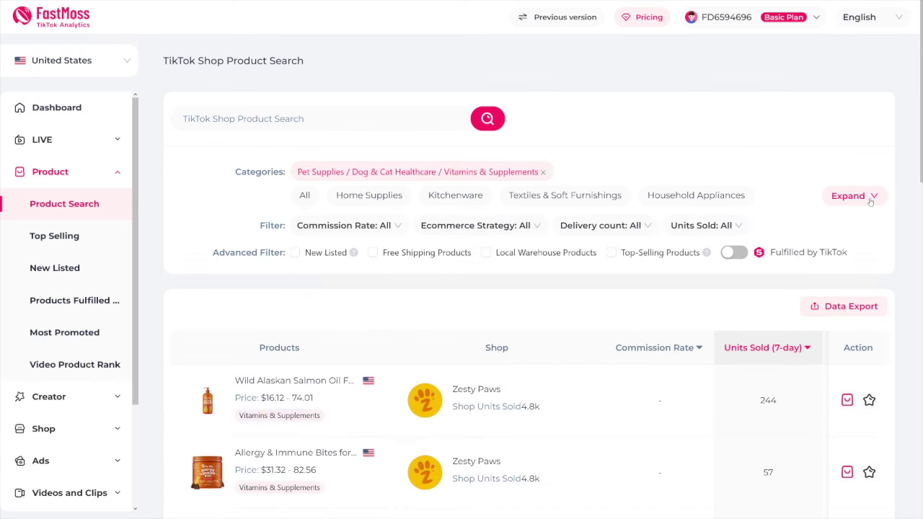
- Open the Commission Rate filter to show its rate ranges
{"action": "double_click", "coordinate": [273, 225]}
{"action": "left_click", "coordinate": [331, 229]}
{"action": "left_click", "coordinate": [391, 225]}
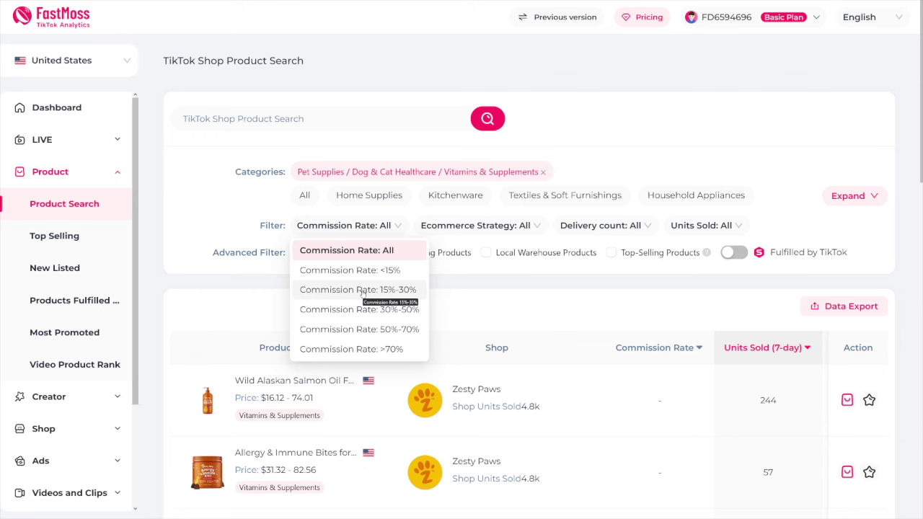
- Try a 15%-30% commission filter, dismiss the upgrade prompt, and check the Units Sold ranges
{"action": "left_click", "coordinate": [363, 291]}
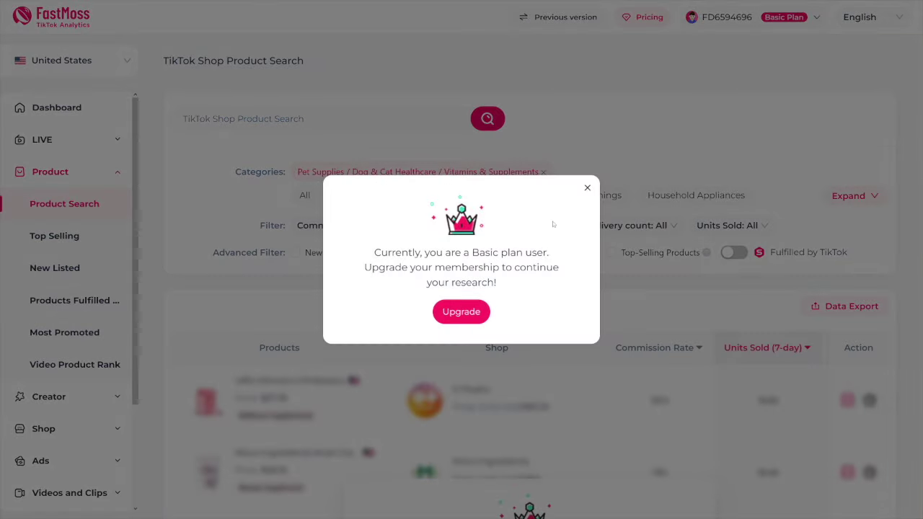
{"action": "key", "text": "Escape"}
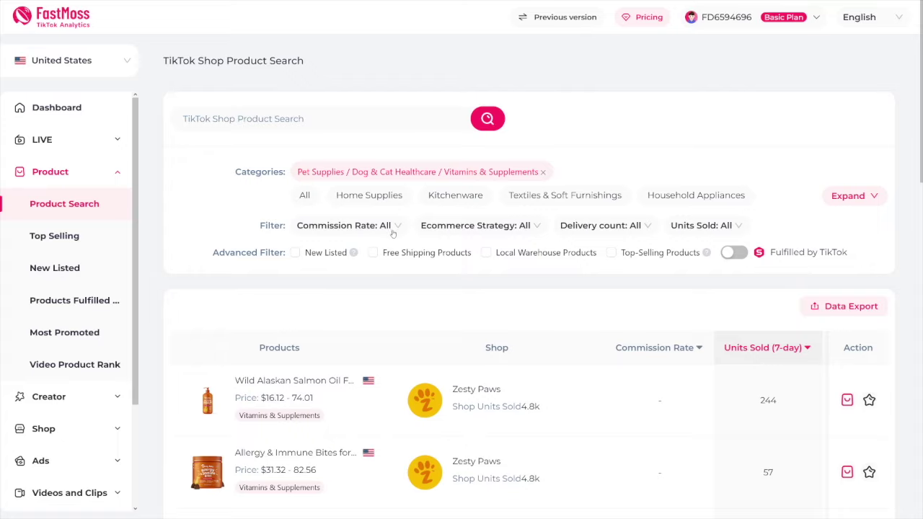
{"action": "left_click", "coordinate": [721, 227]}
- Scroll the pet vitamin results and page through to page 2, then the last page 19
{"action": "scroll", "coordinate": [536, 296], "scroll_direction": "down", "scroll_amount": 3}
{"action": "scroll", "coordinate": [553, 297], "scroll_direction": "down", "scroll_amount": 1}
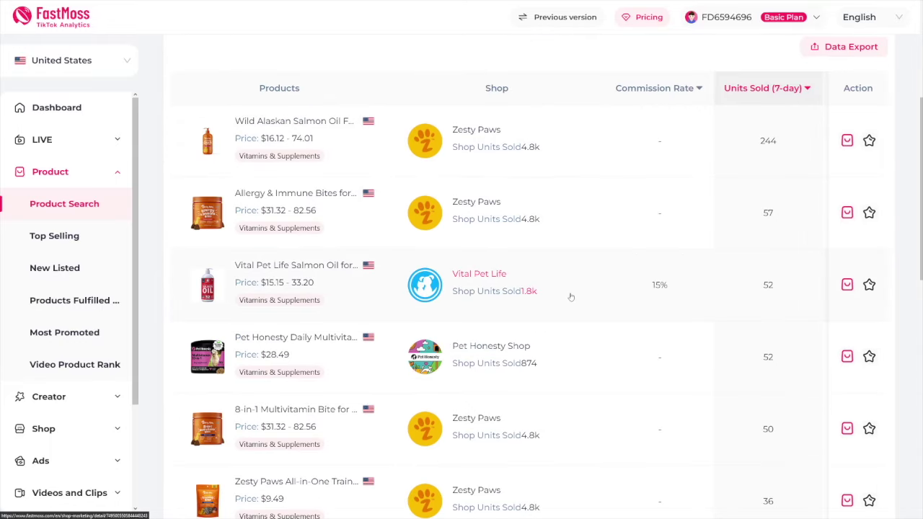
{"action": "scroll", "coordinate": [570, 297], "scroll_direction": "up", "scroll_amount": 1}
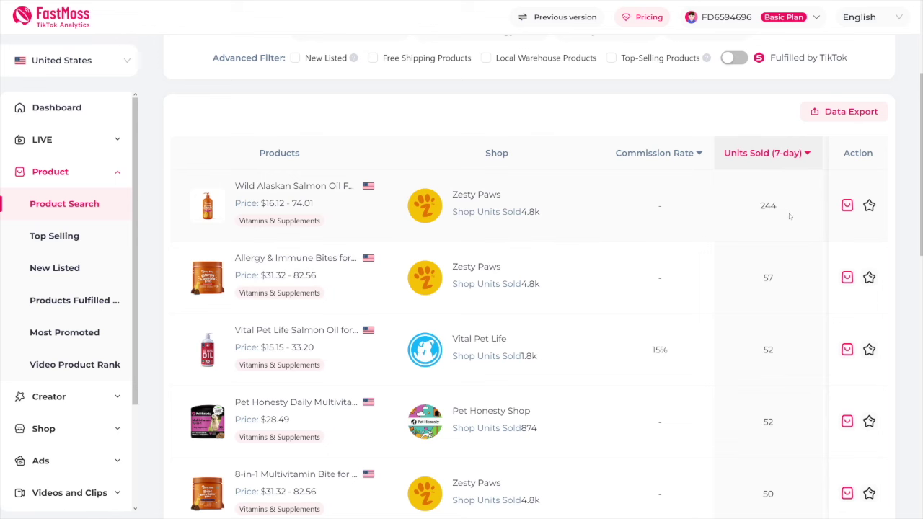
{"action": "scroll", "coordinate": [789, 216], "scroll_direction": "down", "scroll_amount": 3}
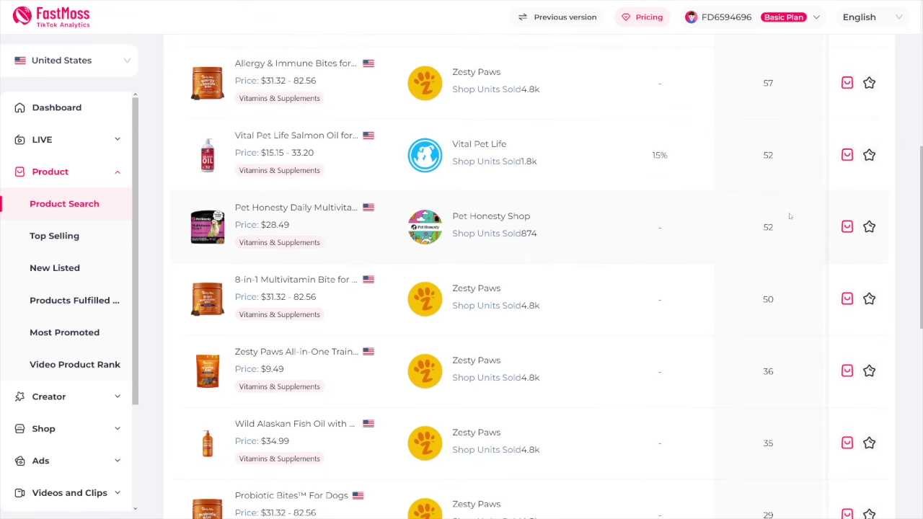
{"action": "scroll", "coordinate": [789, 216], "scroll_direction": "down", "scroll_amount": 5}
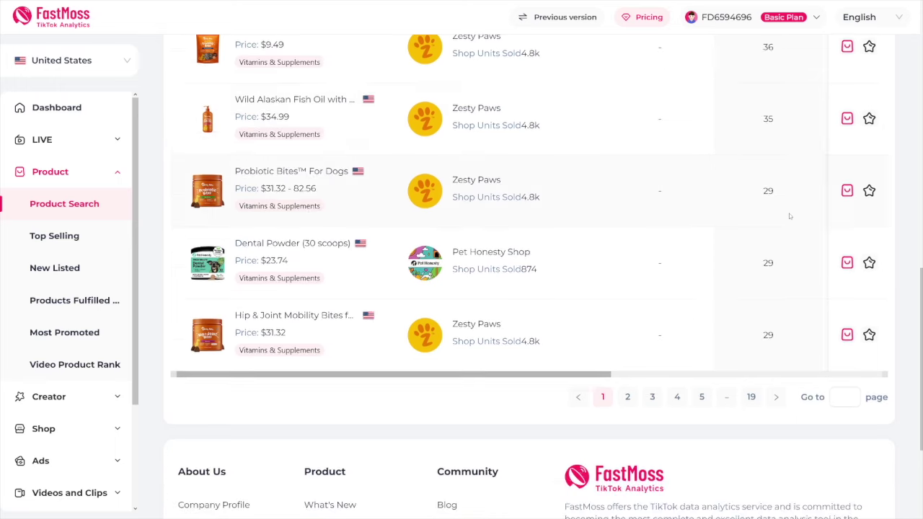
{"action": "left_click", "coordinate": [627, 397]}
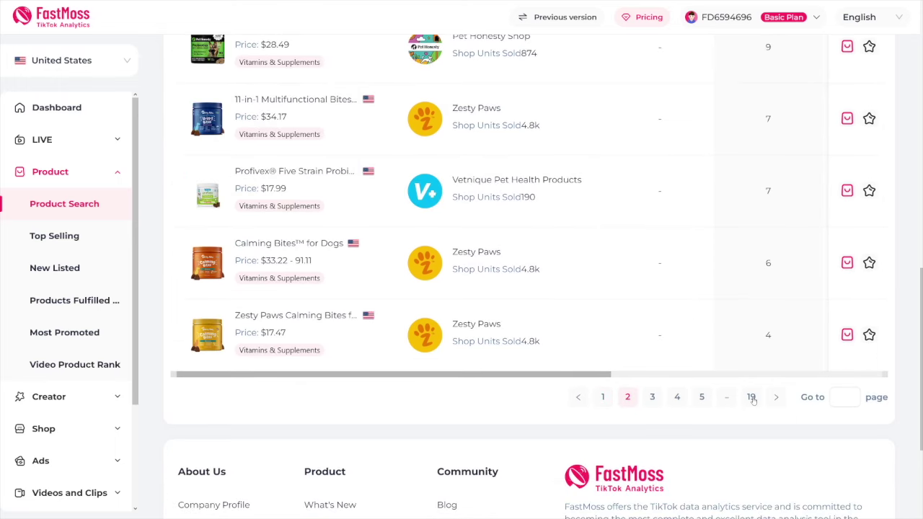
{"action": "left_click", "coordinate": [751, 397]}
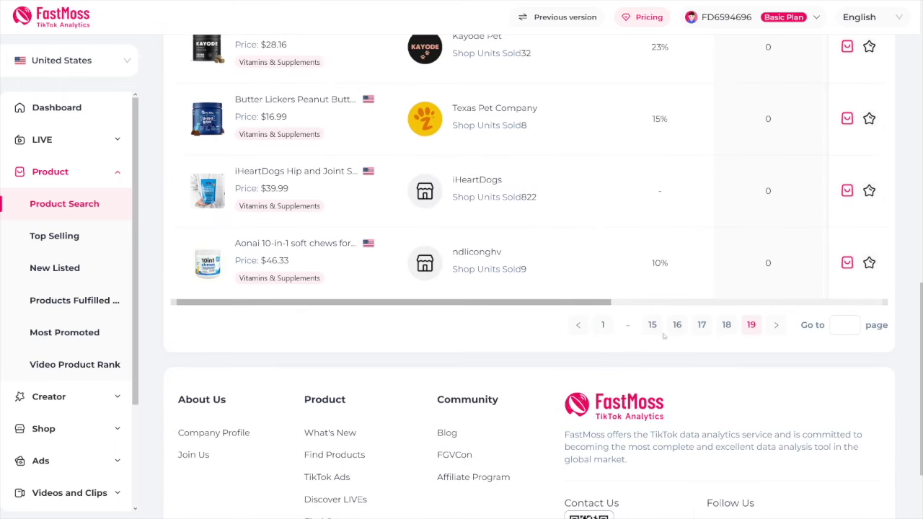
{"action": "scroll", "coordinate": [710, 365], "scroll_direction": "up", "scroll_amount": 3}
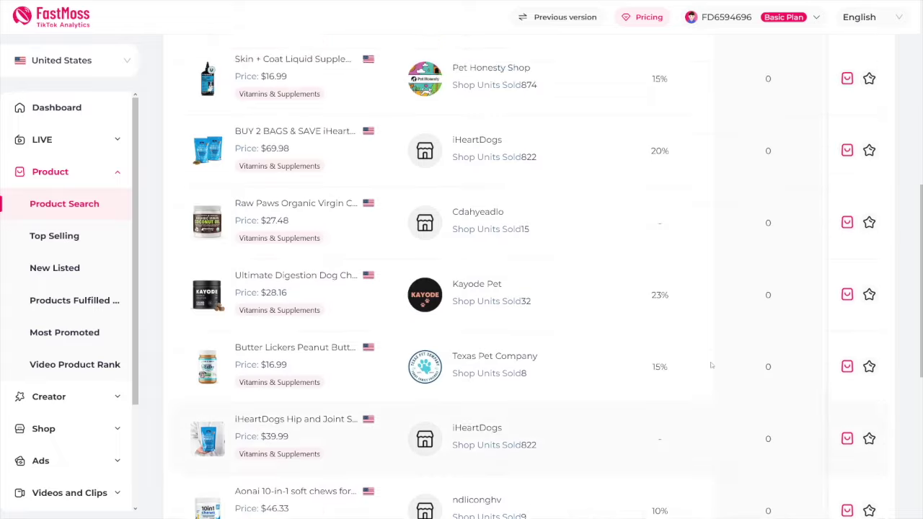
{"action": "scroll", "coordinate": [711, 365], "scroll_direction": "up", "scroll_amount": 8}
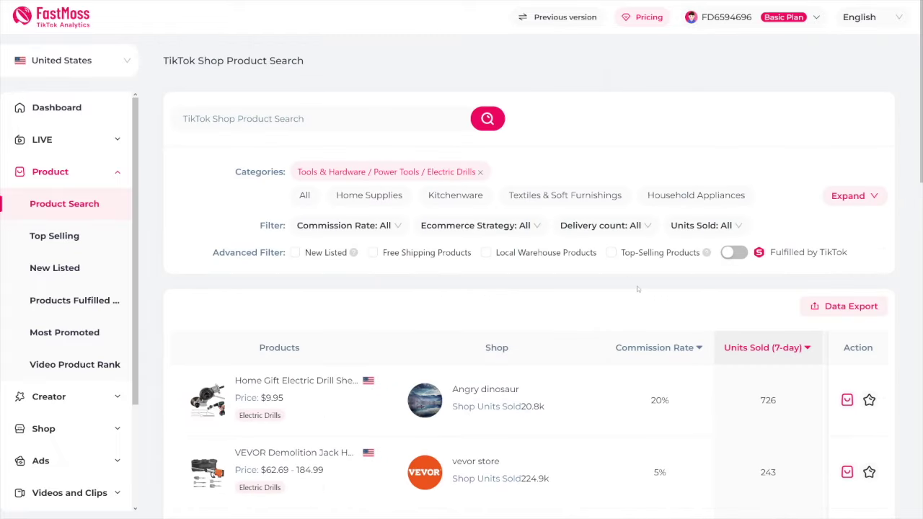
{"action": "scroll", "coordinate": [637, 289], "scroll_direction": "down", "scroll_amount": 2}
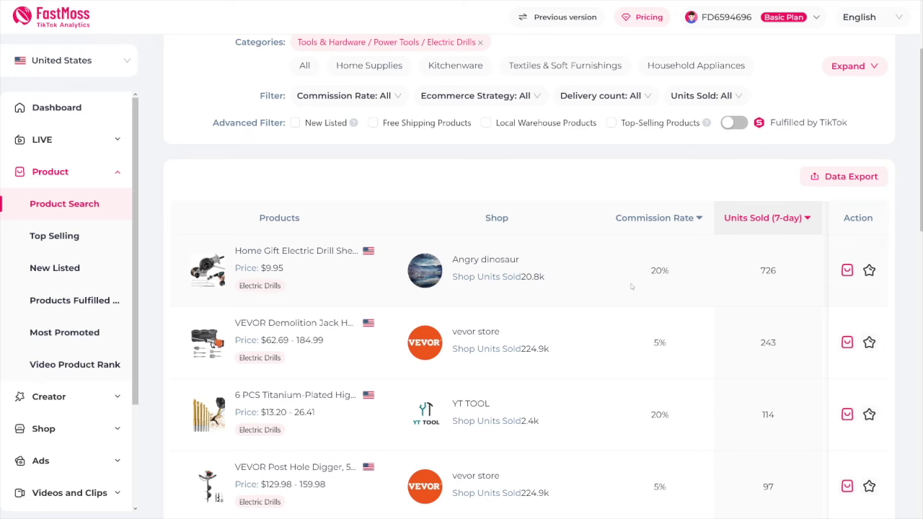
{"action": "scroll", "coordinate": [631, 286], "scroll_direction": "down", "scroll_amount": 1}
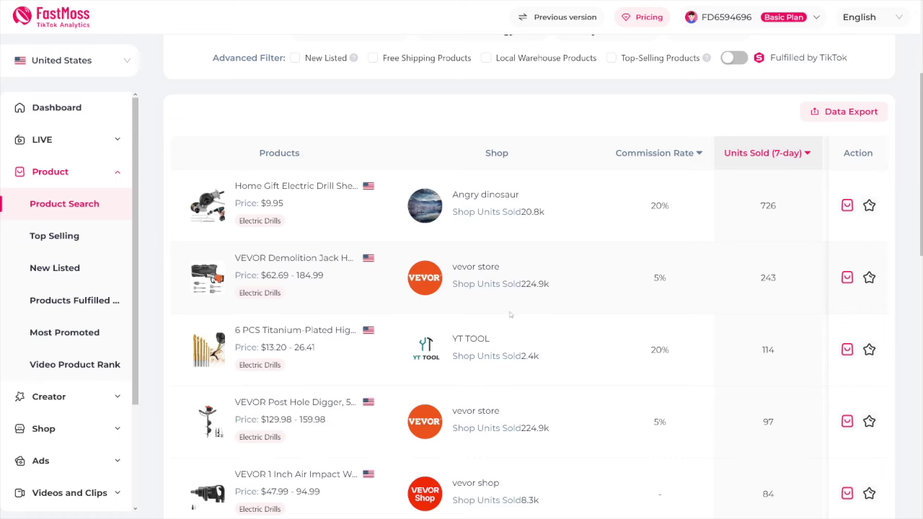
- Open the Home Gift Electric Drill Shearing Machine details and scroll past its sales chart to Related Videos
{"action": "left_click", "coordinate": [288, 187]}
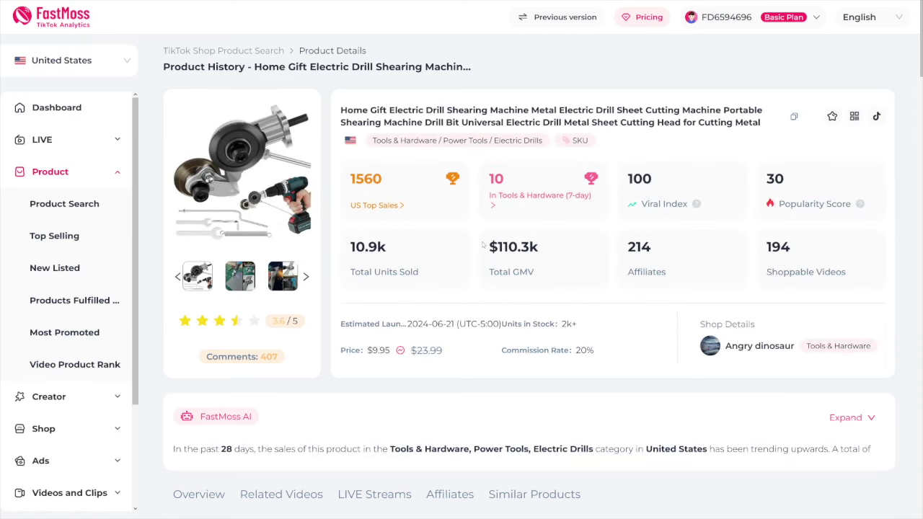
{"action": "scroll", "coordinate": [483, 245], "scroll_direction": "down", "scroll_amount": 5}
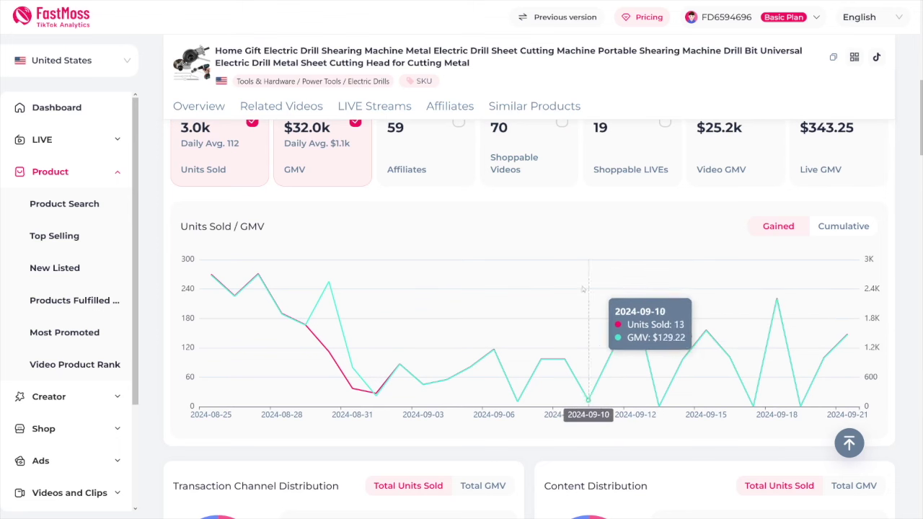
{"action": "scroll", "coordinate": [571, 289], "scroll_direction": "down", "scroll_amount": 6}
{"action": "scroll", "coordinate": [571, 289], "scroll_direction": "down", "scroll_amount": 1}
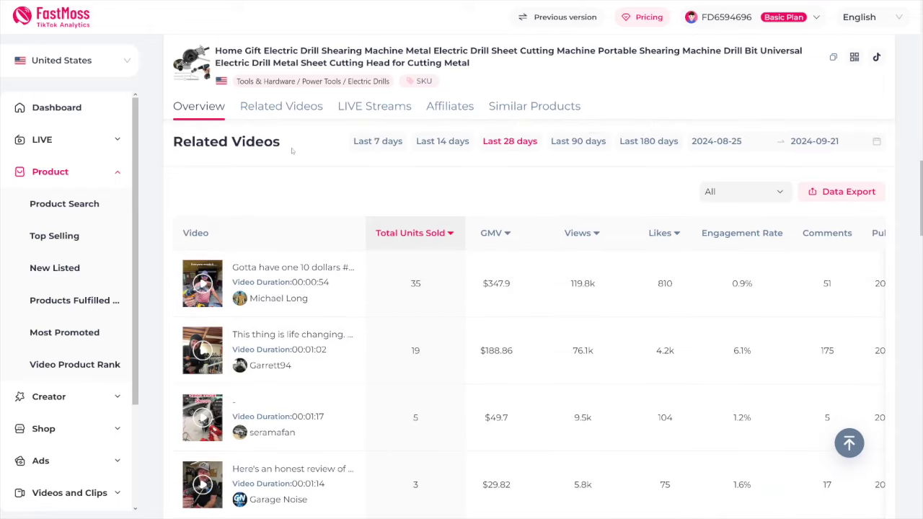
{"action": "scroll", "coordinate": [373, 239], "scroll_direction": "down", "scroll_amount": 1}
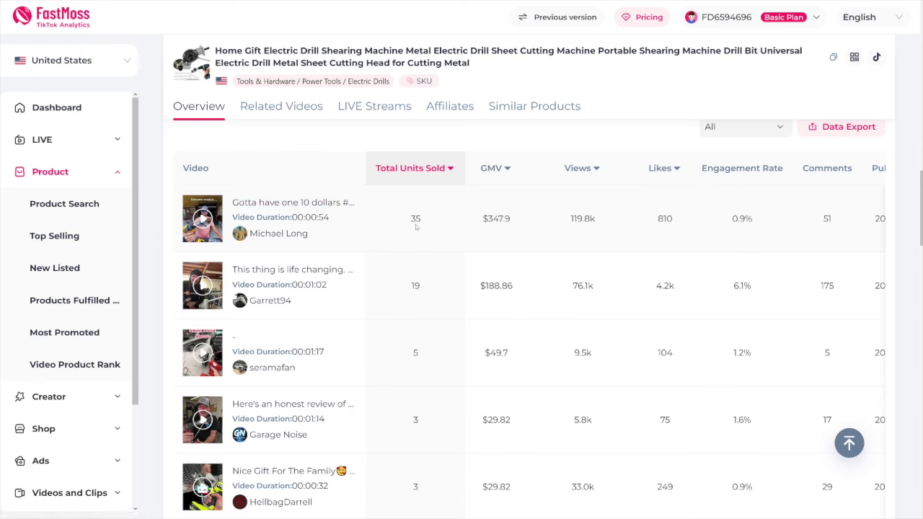
- Open the top related video's details (119.8k views, 810 likes) and collapse the sidebar's Videos group
{"action": "left_click", "coordinate": [280, 209]}
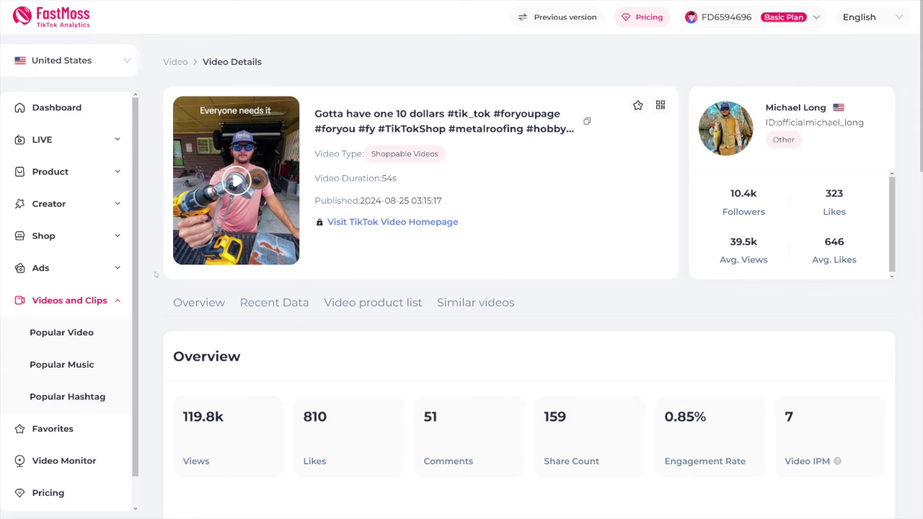
{"action": "left_click", "coordinate": [116, 300]}
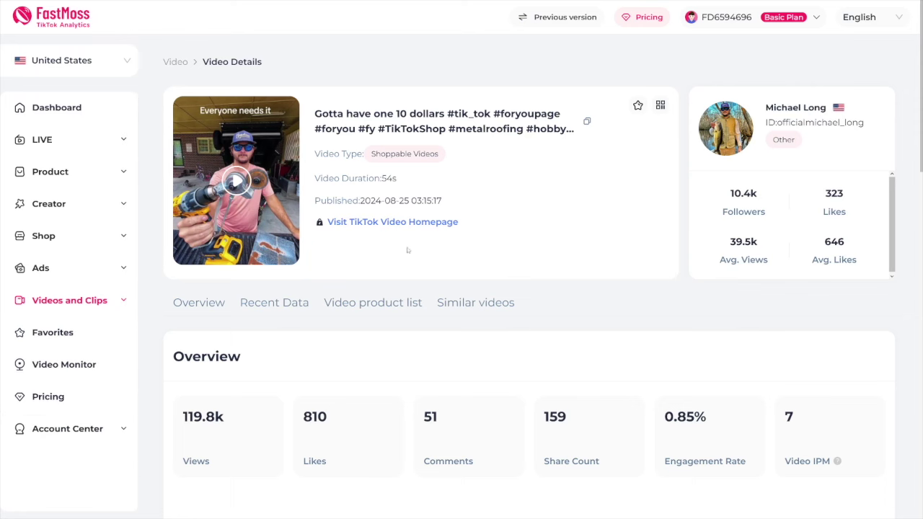
- Go to the Shop Search page and browse its shop table
{"action": "left_click", "coordinate": [48, 243]}
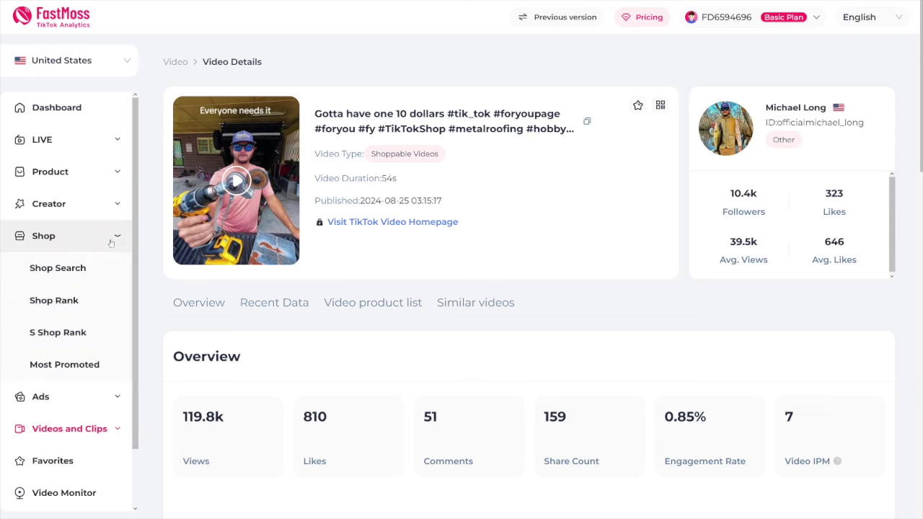
{"action": "left_click", "coordinate": [71, 268]}
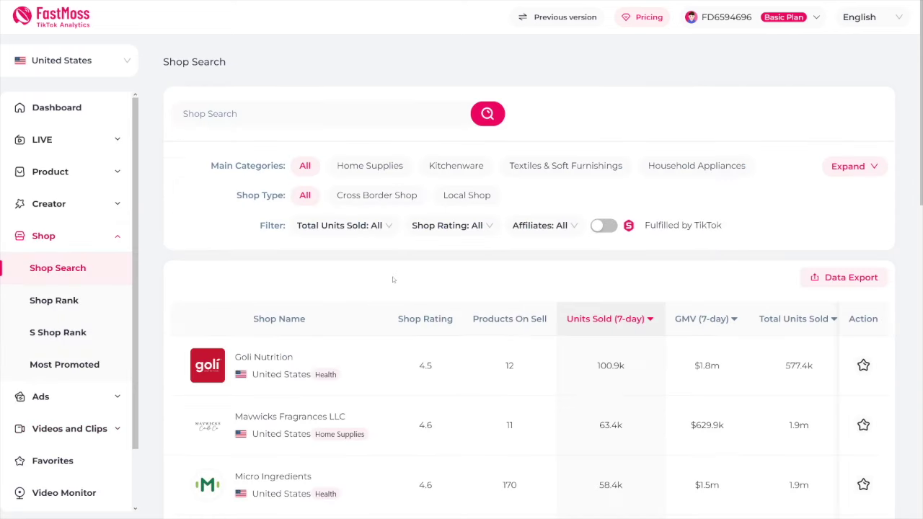
{"action": "scroll", "coordinate": [393, 279], "scroll_direction": "down", "scroll_amount": 1}
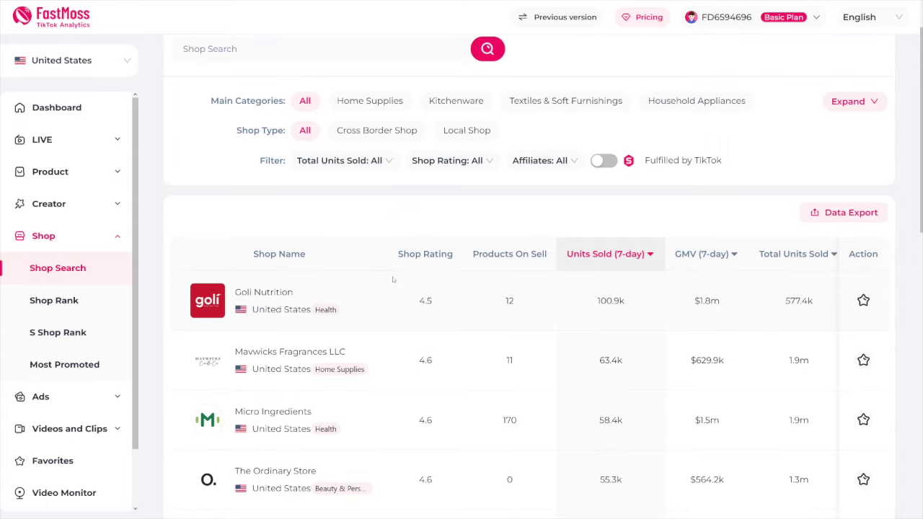
{"action": "scroll", "coordinate": [393, 279], "scroll_direction": "down", "scroll_amount": 1}
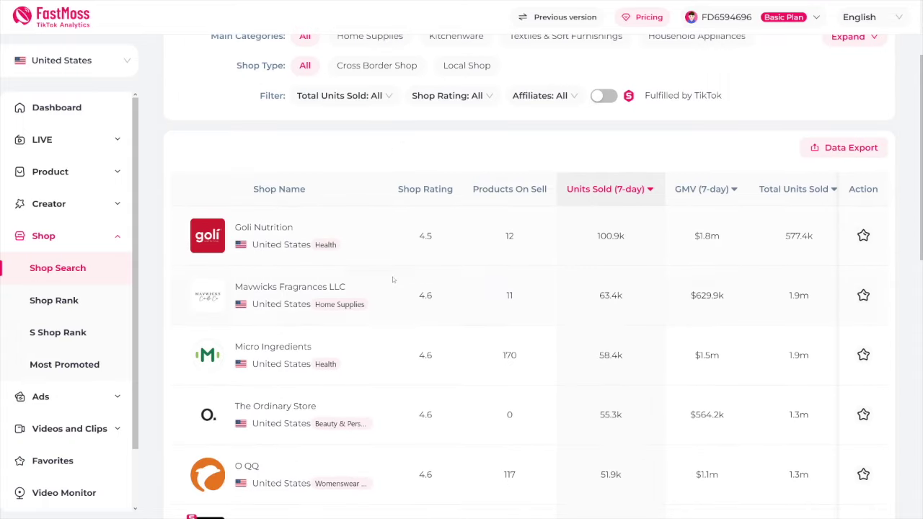
{"action": "scroll", "coordinate": [393, 280], "scroll_direction": "up", "scroll_amount": 2}
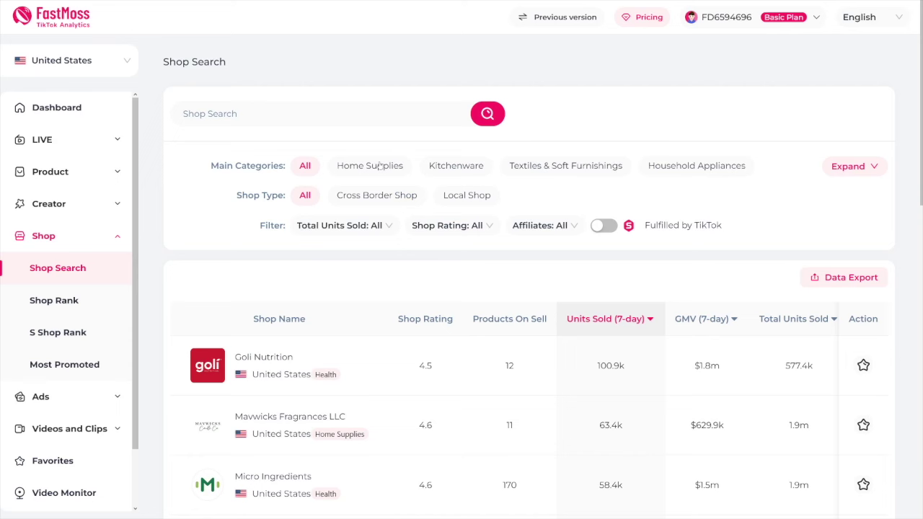
- Filter shops to the Kitchenware category and scroll the results led by Fighting Girl
{"action": "left_click", "coordinate": [476, 171]}
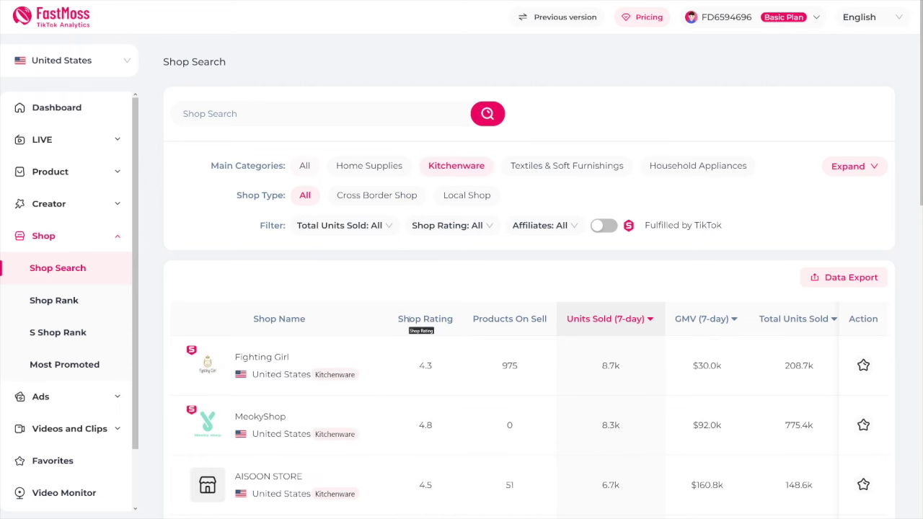
{"action": "scroll", "coordinate": [408, 320], "scroll_direction": "down", "scroll_amount": 2}
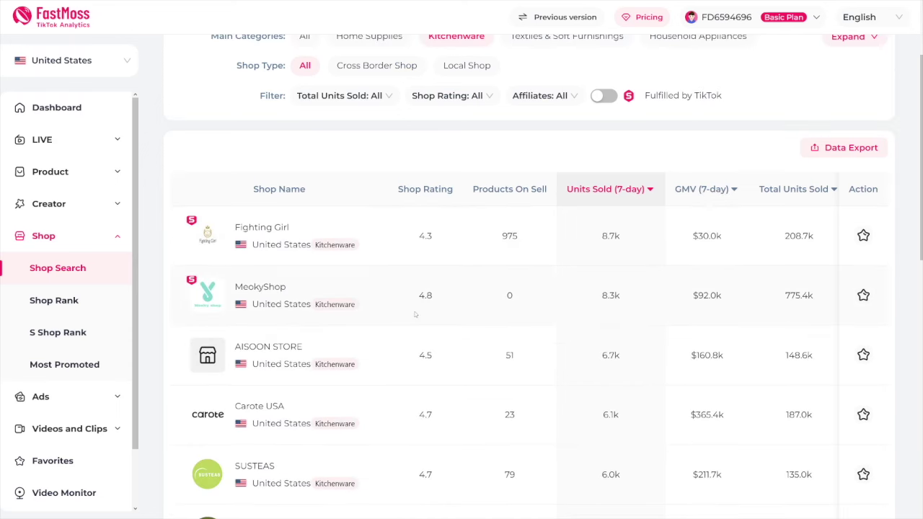
{"action": "right_click", "coordinate": [412, 293]}
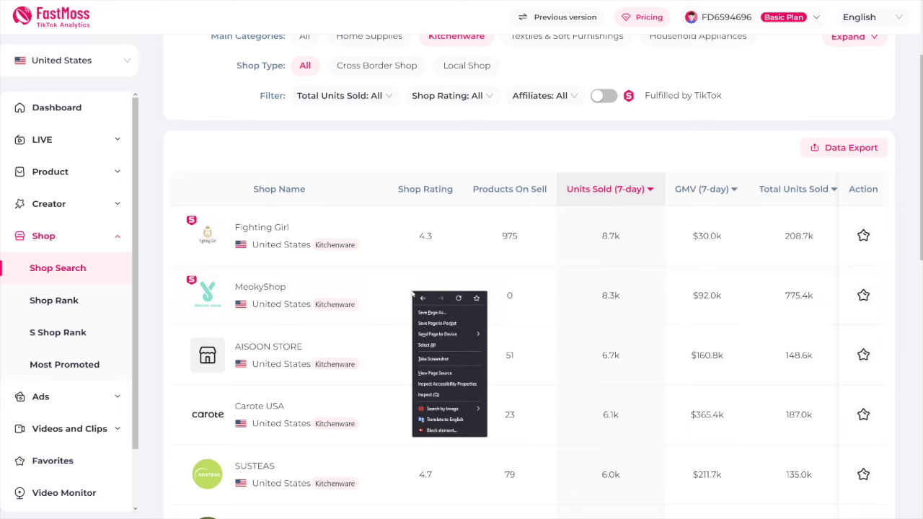
{"action": "left_click", "coordinate": [382, 207]}
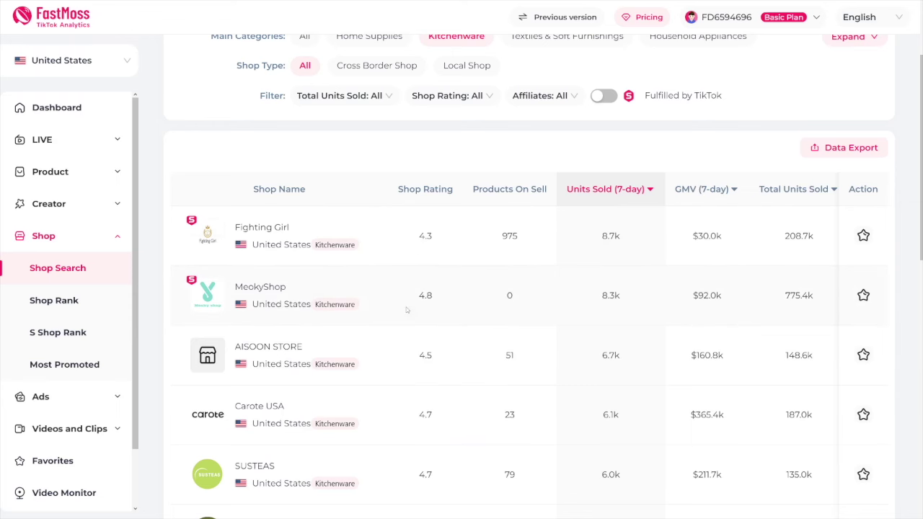
{"action": "scroll", "coordinate": [407, 310], "scroll_direction": "down", "scroll_amount": 4}
{"action": "scroll", "coordinate": [407, 306], "scroll_direction": "up", "scroll_amount": 3}
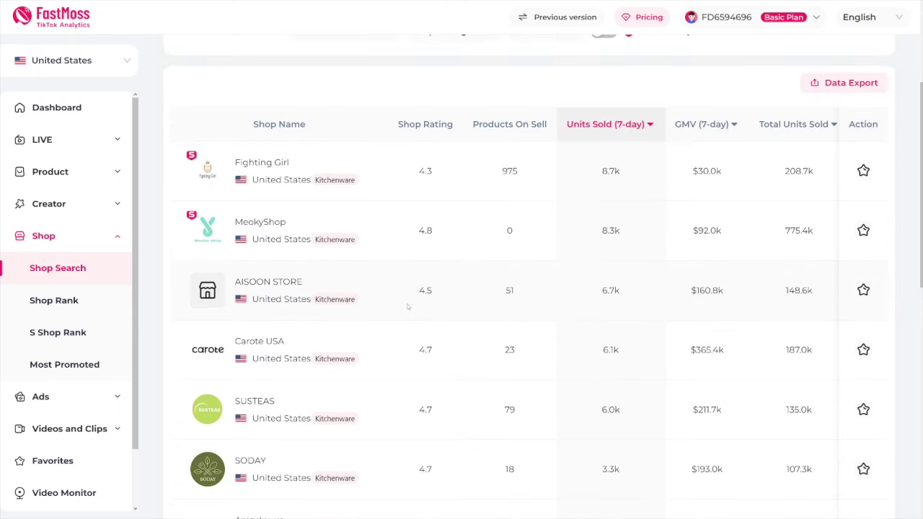
- Open the Carote USA shop details and review its Recent Data and Transaction Channel Analysis
{"action": "left_click", "coordinate": [258, 343]}
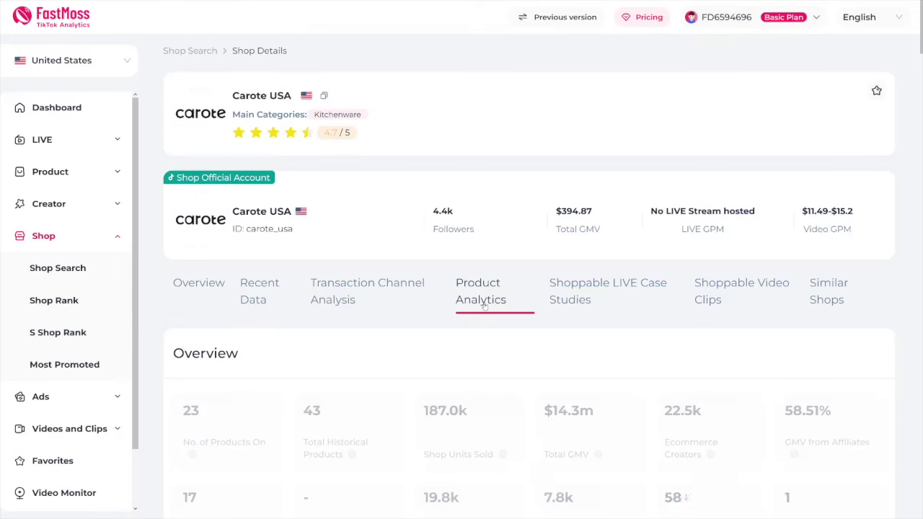
{"action": "scroll", "coordinate": [396, 305], "scroll_direction": "down", "scroll_amount": 8}
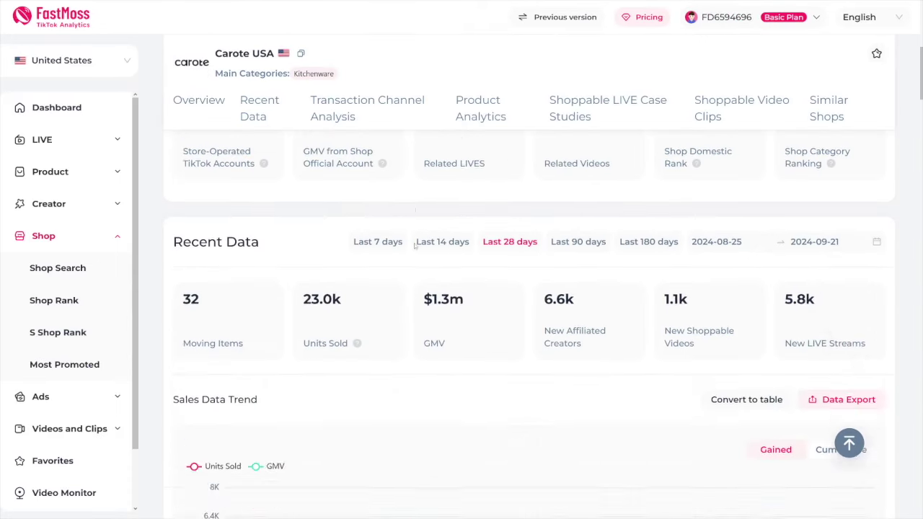
{"action": "scroll", "coordinate": [414, 247], "scroll_direction": "down", "scroll_amount": 2}
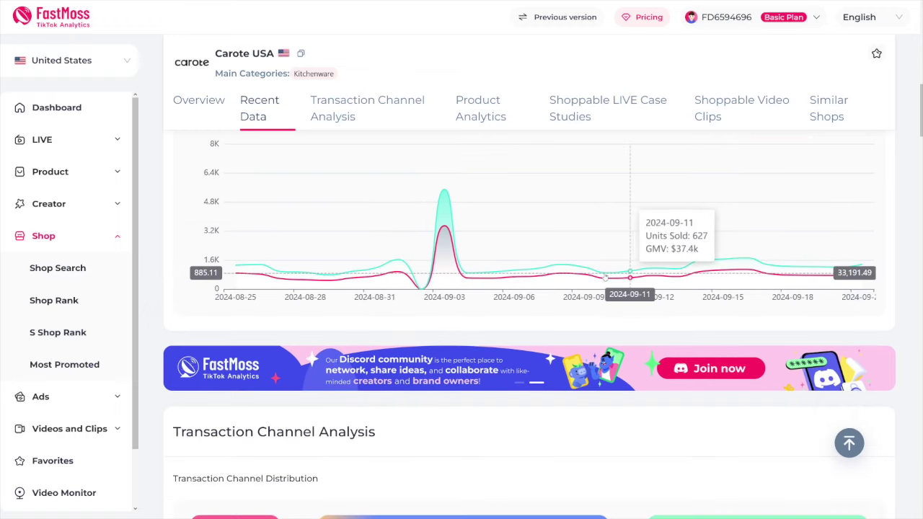
{"action": "scroll", "coordinate": [454, 266], "scroll_direction": "down", "scroll_amount": 4}
{"action": "scroll", "coordinate": [454, 266], "scroll_direction": "down", "scroll_amount": 3}
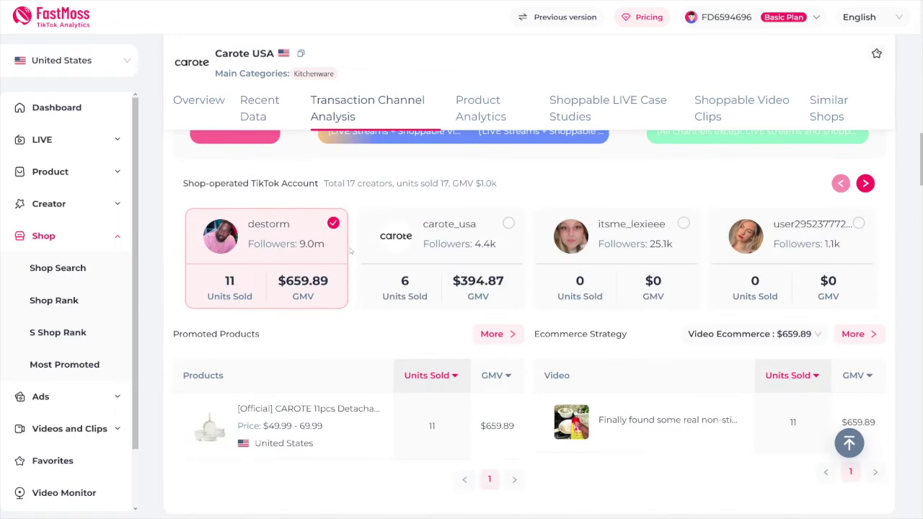
{"action": "scroll", "coordinate": [398, 247], "scroll_direction": "down", "scroll_amount": 4}
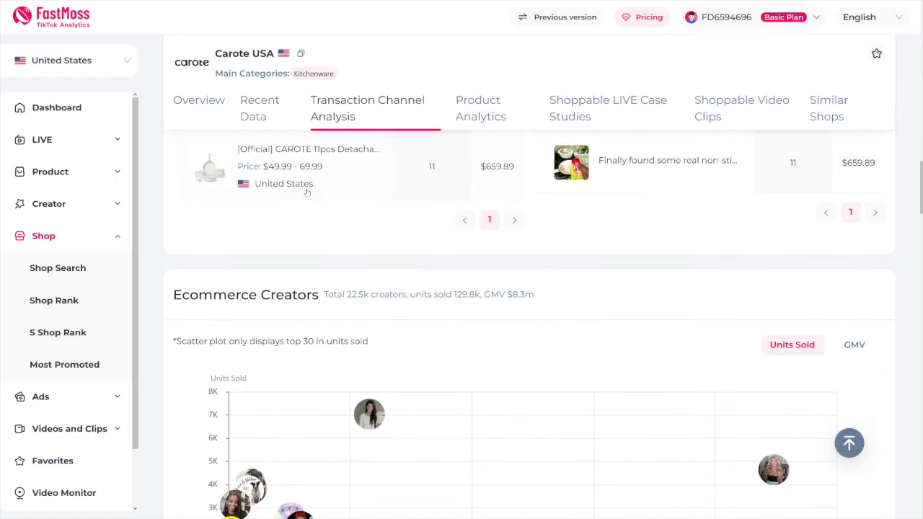
{"action": "scroll", "coordinate": [344, 260], "scroll_direction": "up", "scroll_amount": 3}
{"action": "scroll", "coordinate": [368, 345], "scroll_direction": "down", "scroll_amount": 1}
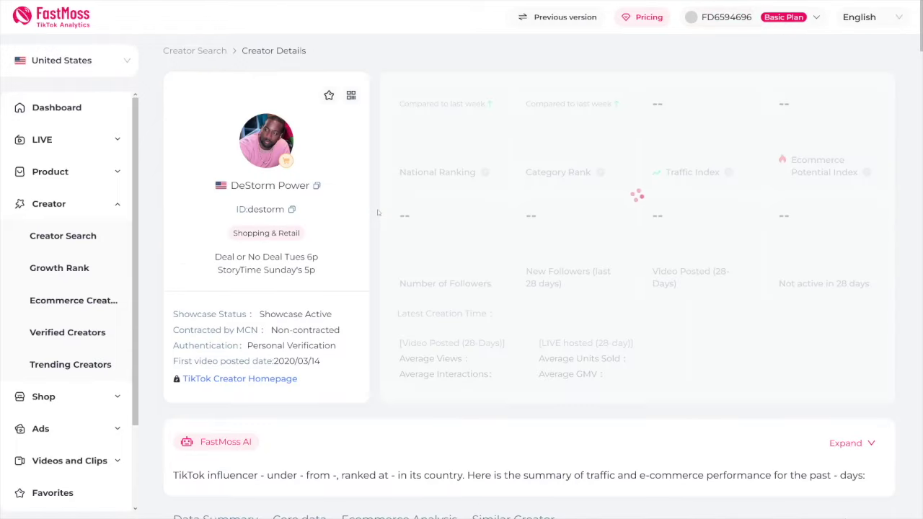
- Scroll through the creator's data summary on the Creator Details page
{"action": "scroll", "coordinate": [396, 260], "scroll_direction": "down", "scroll_amount": 7}
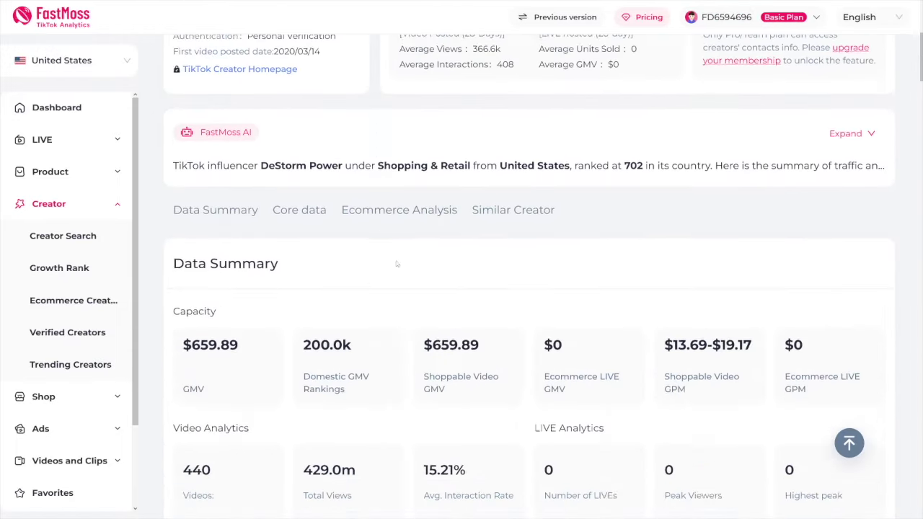
{"action": "scroll", "coordinate": [405, 264], "scroll_direction": "down", "scroll_amount": 5}
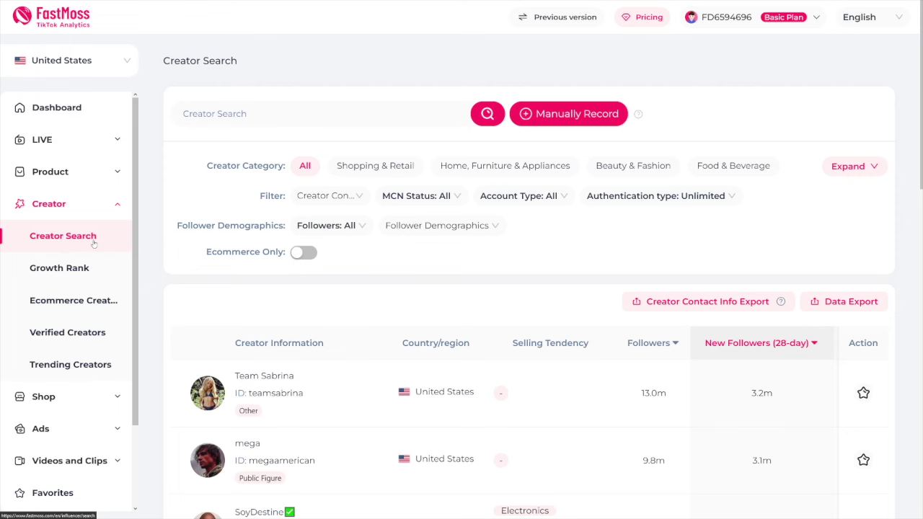
{"action": "scroll", "coordinate": [487, 299], "scroll_direction": "down", "scroll_amount": 2}
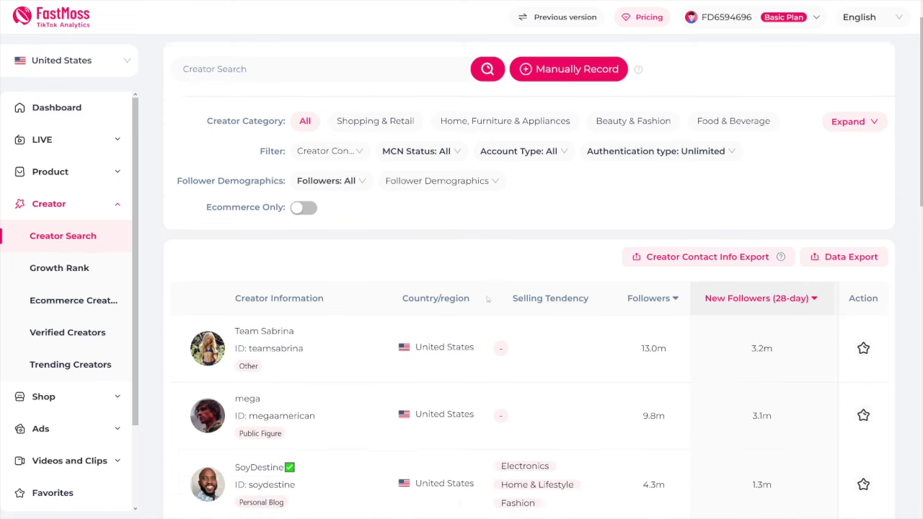
{"action": "scroll", "coordinate": [488, 299], "scroll_direction": "down", "scroll_amount": 1}
{"action": "scroll", "coordinate": [488, 299], "scroll_direction": "down", "scroll_amount": 2}
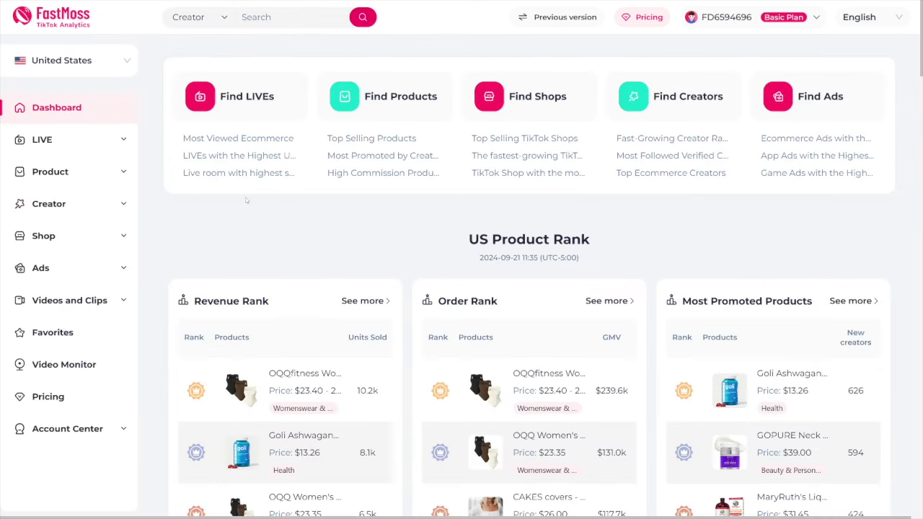
- Show the Top Selling Revenue Rank filtered to the Home Supplies category
{"action": "left_click", "coordinate": [105, 175]}
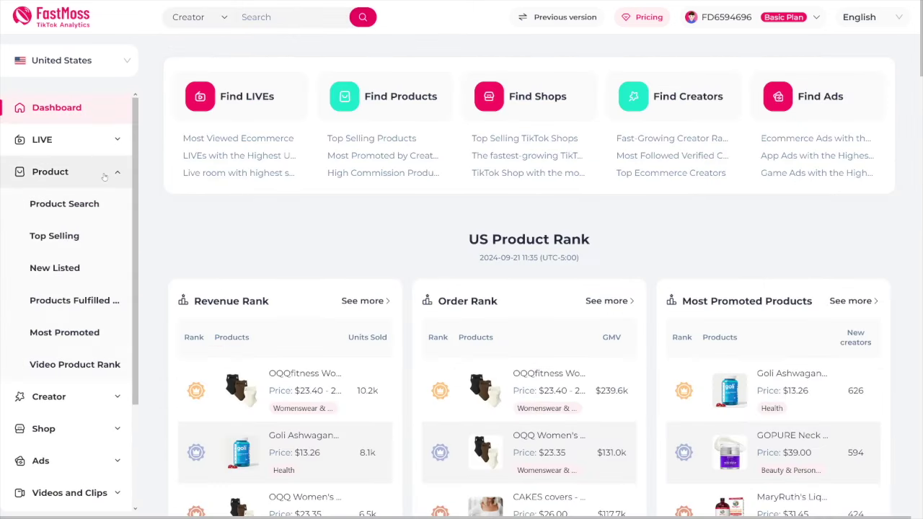
{"action": "left_click", "coordinate": [58, 242]}
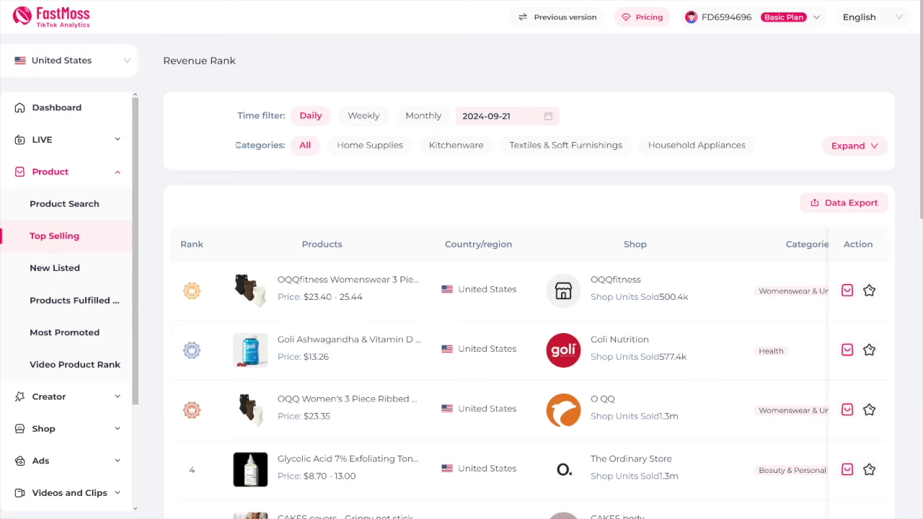
{"action": "left_click_drag", "start_coordinate": [236, 145], "coordinate": [285, 145]}
{"action": "left_click", "coordinate": [284, 145]}
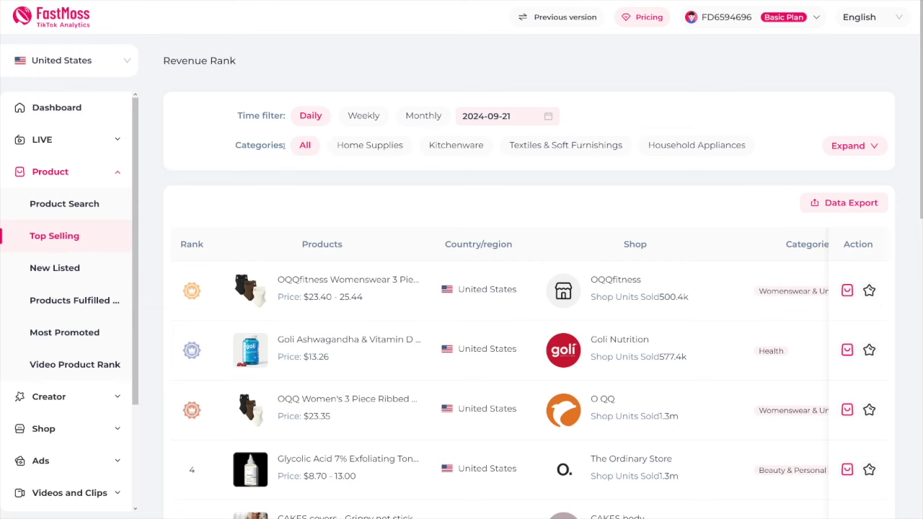
{"action": "left_click", "coordinate": [377, 146]}
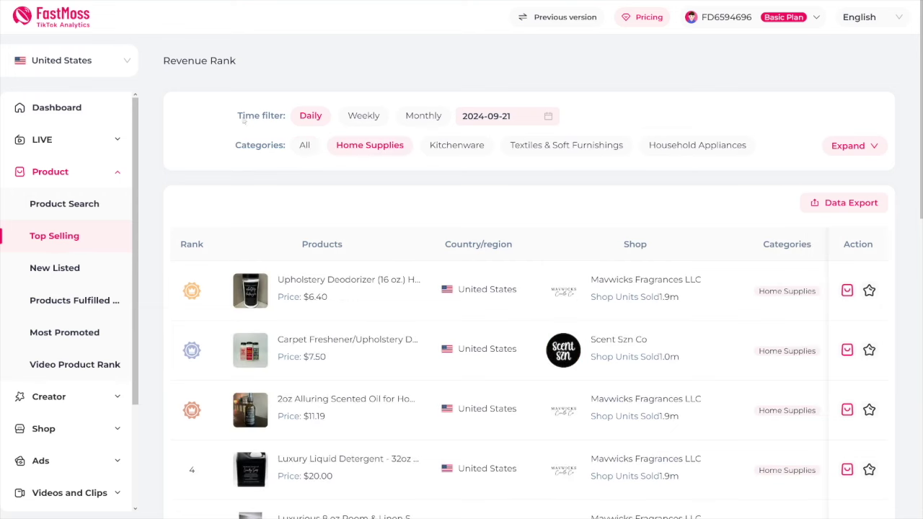
- Switch the Home Supplies ranking to monthly figures for 2024-08
{"action": "left_click_drag", "start_coordinate": [238, 117], "coordinate": [287, 118]}
{"action": "left_click", "coordinate": [287, 118]}
{"action": "left_click", "coordinate": [421, 117]}
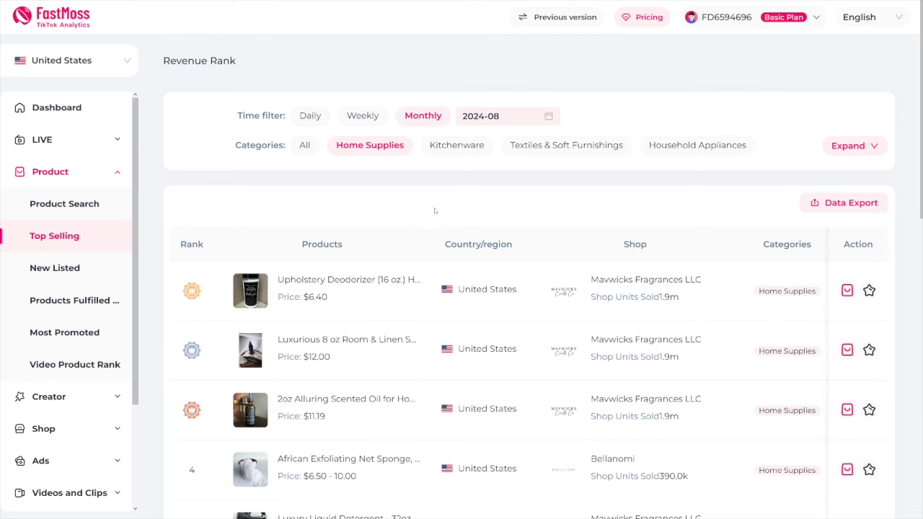
{"action": "scroll", "coordinate": [416, 206], "scroll_direction": "down", "scroll_amount": 1}
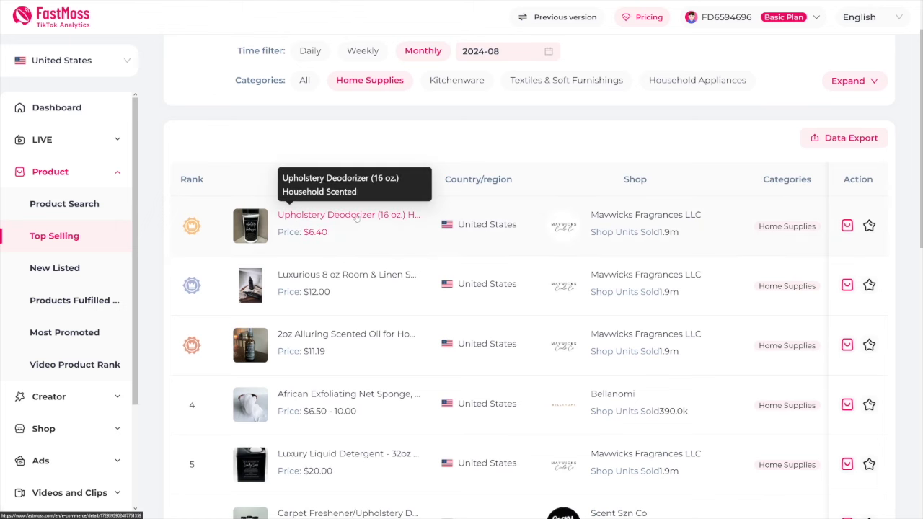
- Open the top-ranked Upholstery Deodorizer (16 oz.) details and view its Related Videos table
{"action": "left_click", "coordinate": [357, 217]}
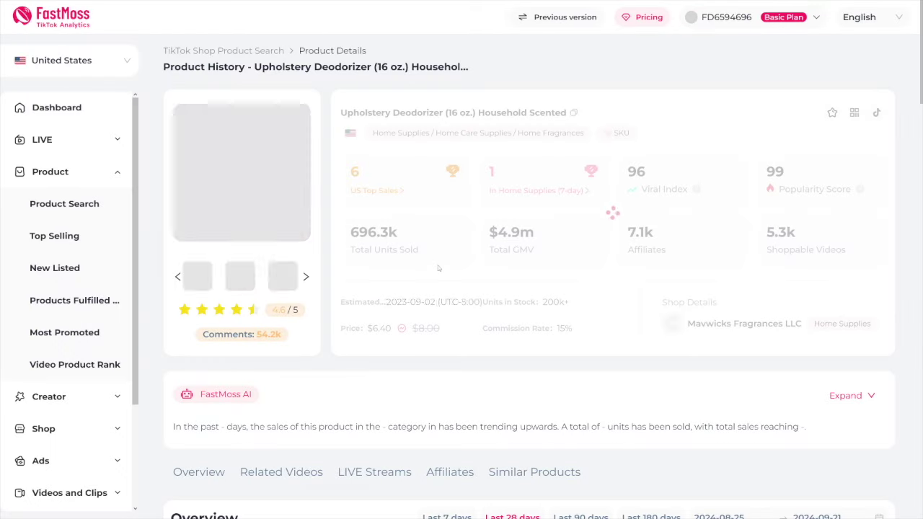
{"action": "scroll", "coordinate": [494, 261], "scroll_direction": "down", "scroll_amount": 1}
{"action": "scroll", "coordinate": [495, 261], "scroll_direction": "down", "scroll_amount": 5}
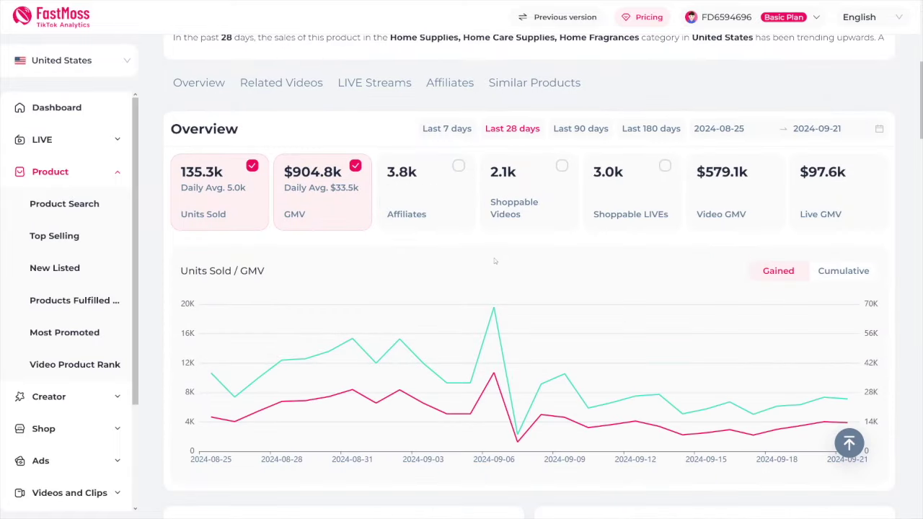
{"action": "scroll", "coordinate": [495, 261], "scroll_direction": "down", "scroll_amount": 9}
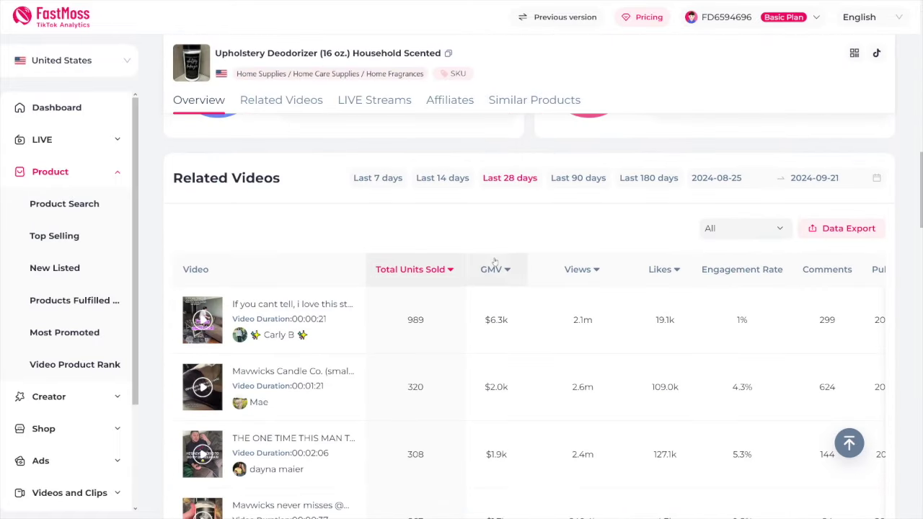